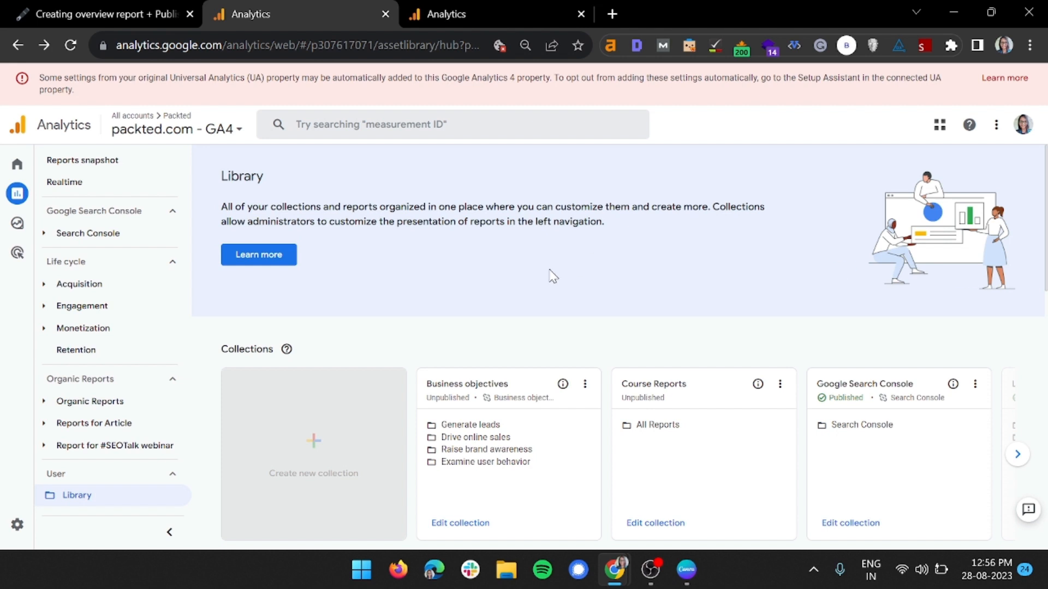
Examine the Course Reports collection in the Library and the reports grouped under Acquisition and Engagement
left_click_drag(621, 382, 687, 427)
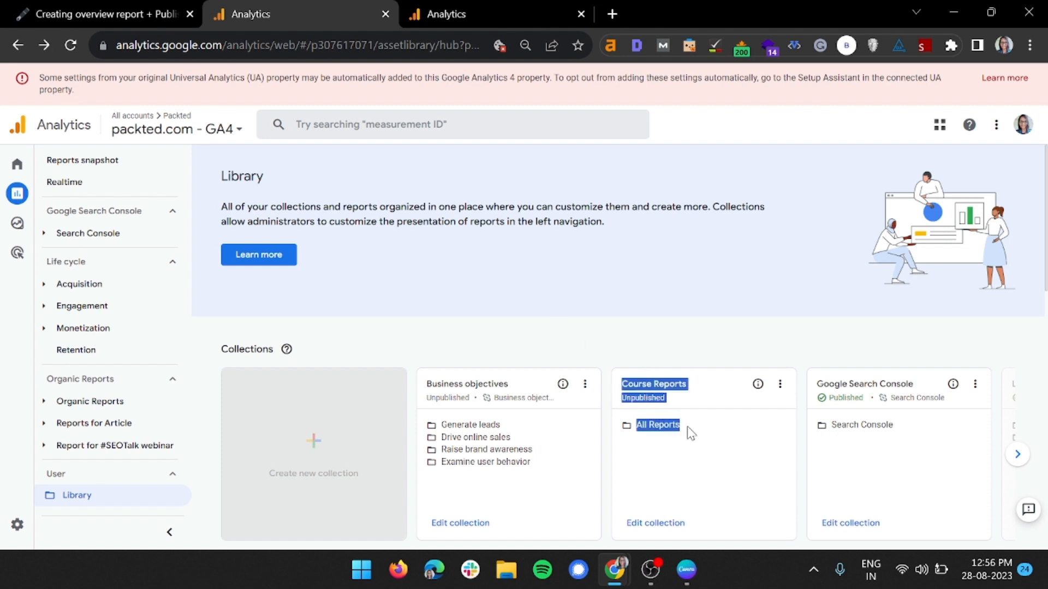
left_click(671, 363)
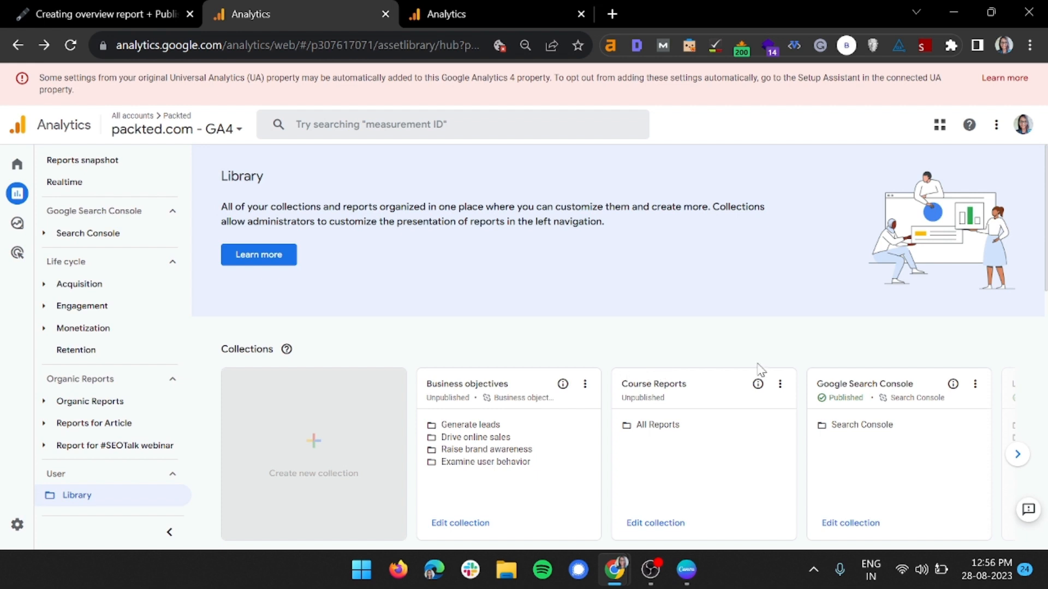
left_click(86, 289)
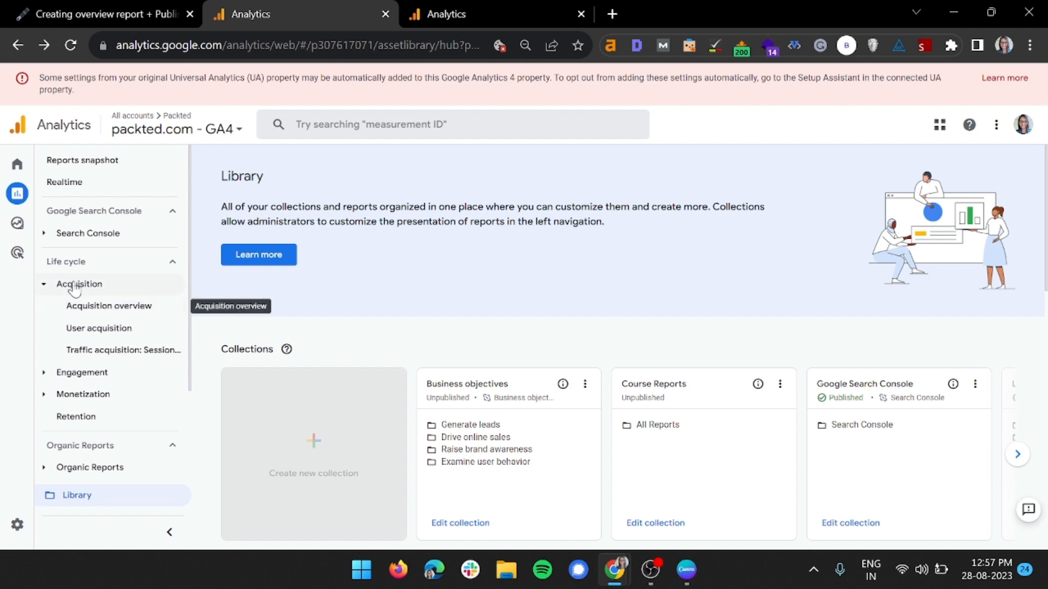
left_click(93, 286)
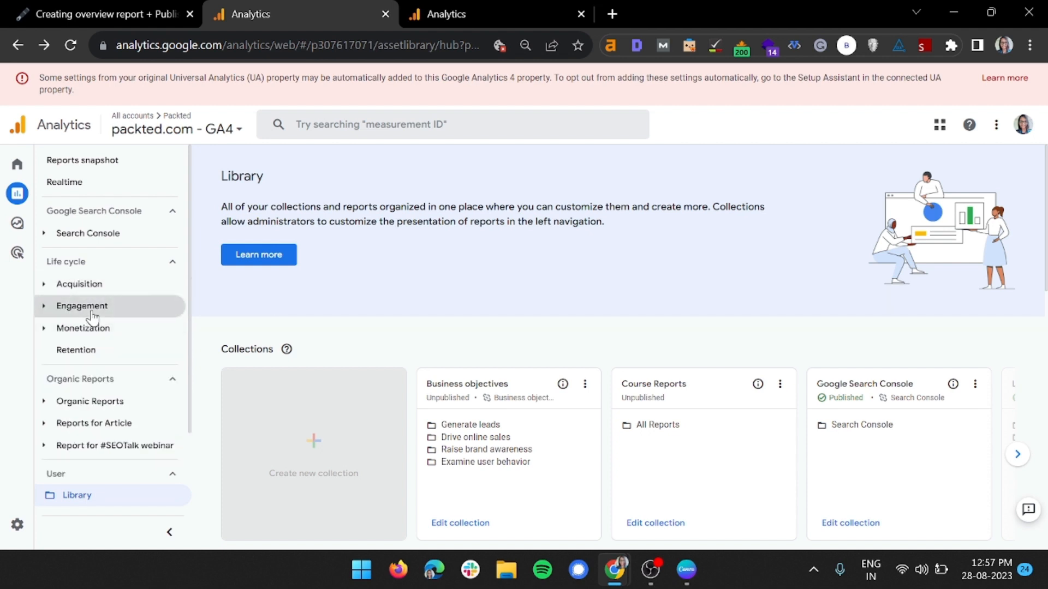
left_click(88, 311)
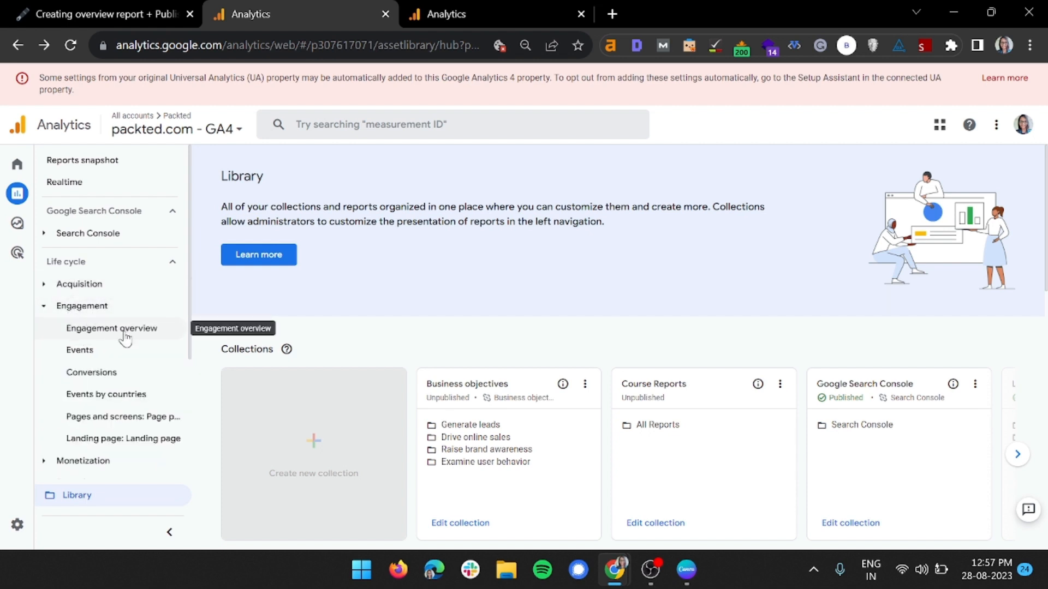
left_click(106, 313)
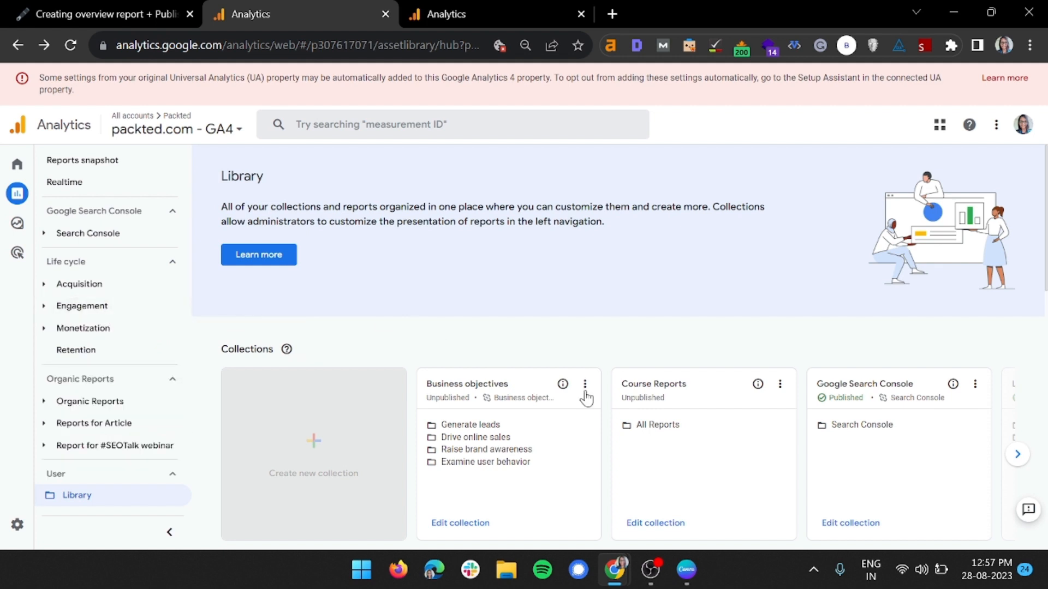
left_click_drag(636, 431, 690, 427)
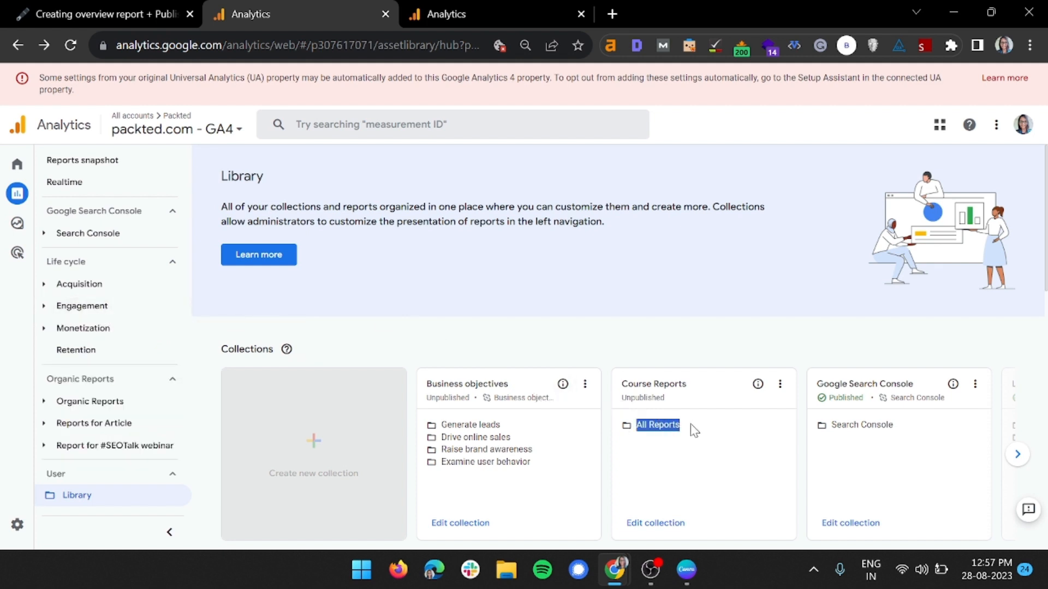
left_click(694, 430)
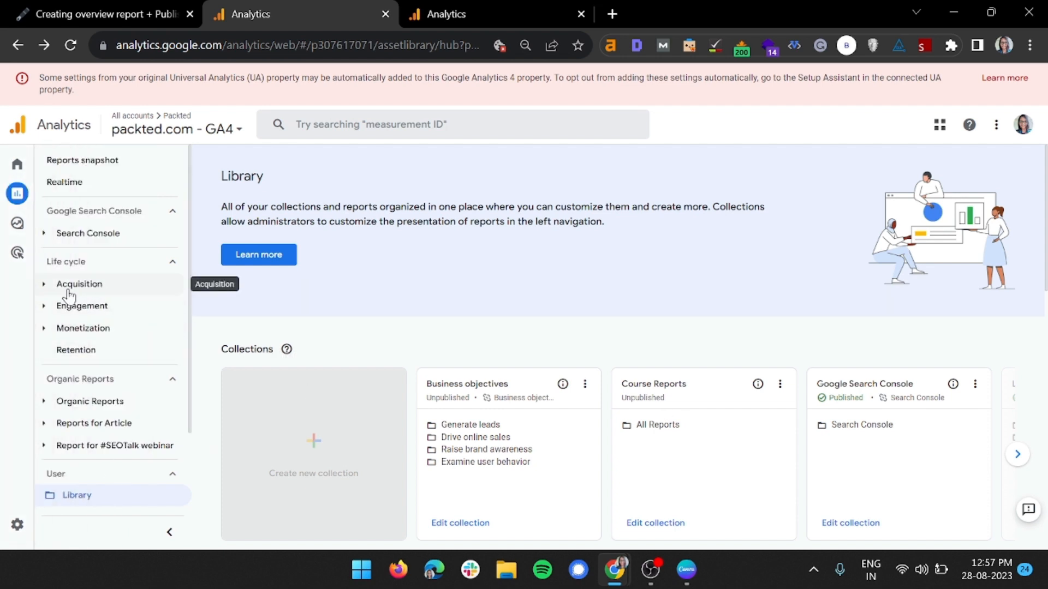
left_click(97, 289)
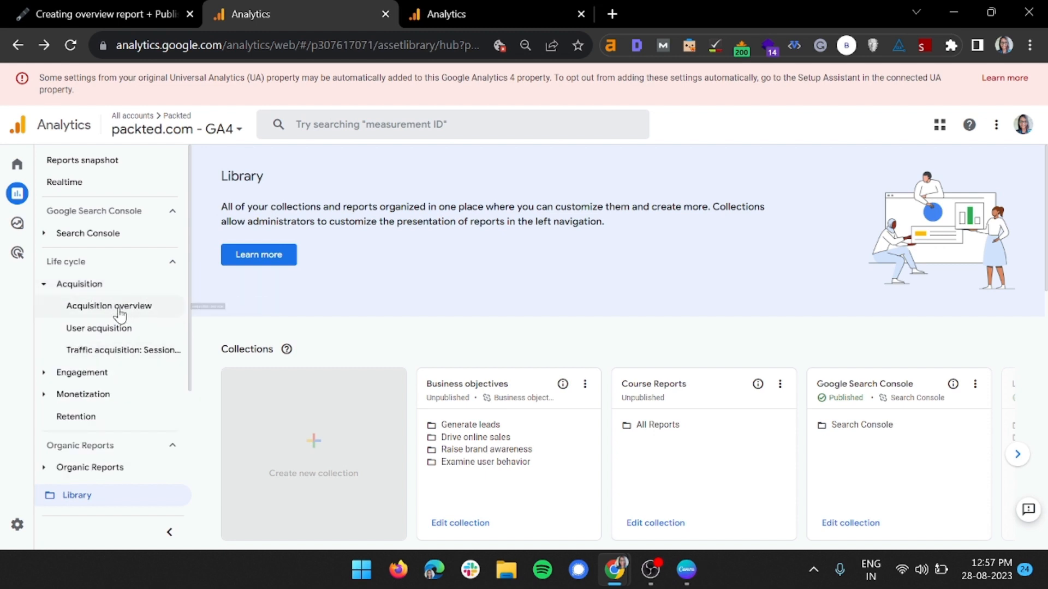
left_click(119, 288)
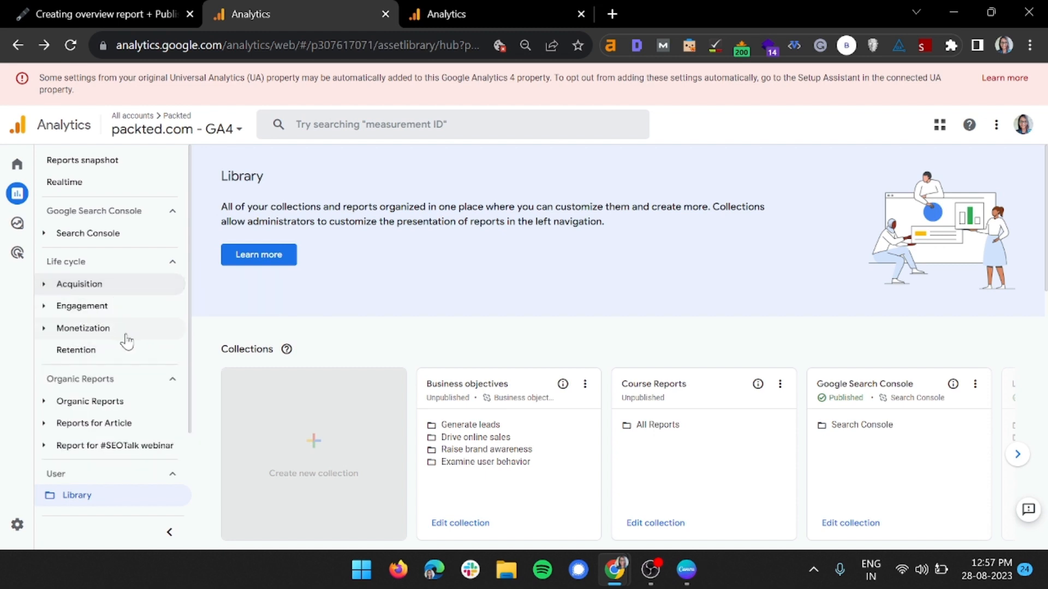
Create a new overview report from the Library's Reports section
scroll(526, 365, "down", 5)
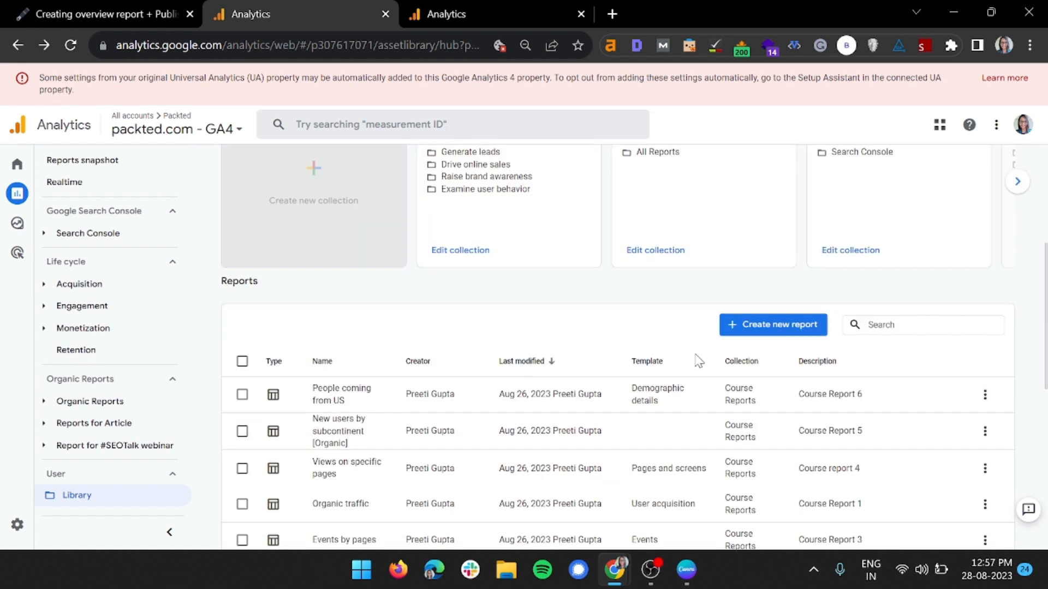
left_click(785, 326)
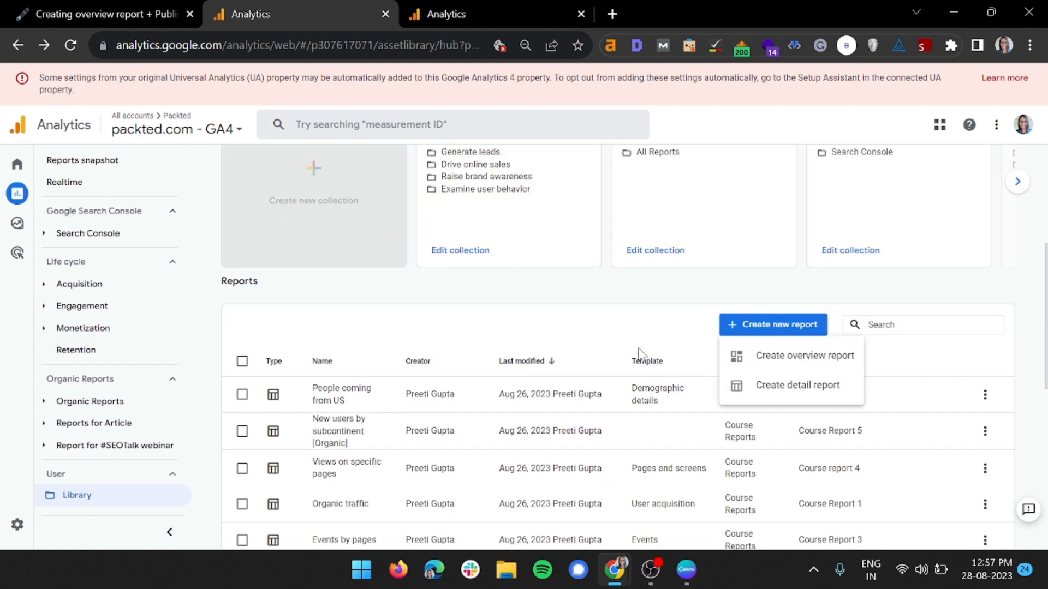
left_click(784, 360)
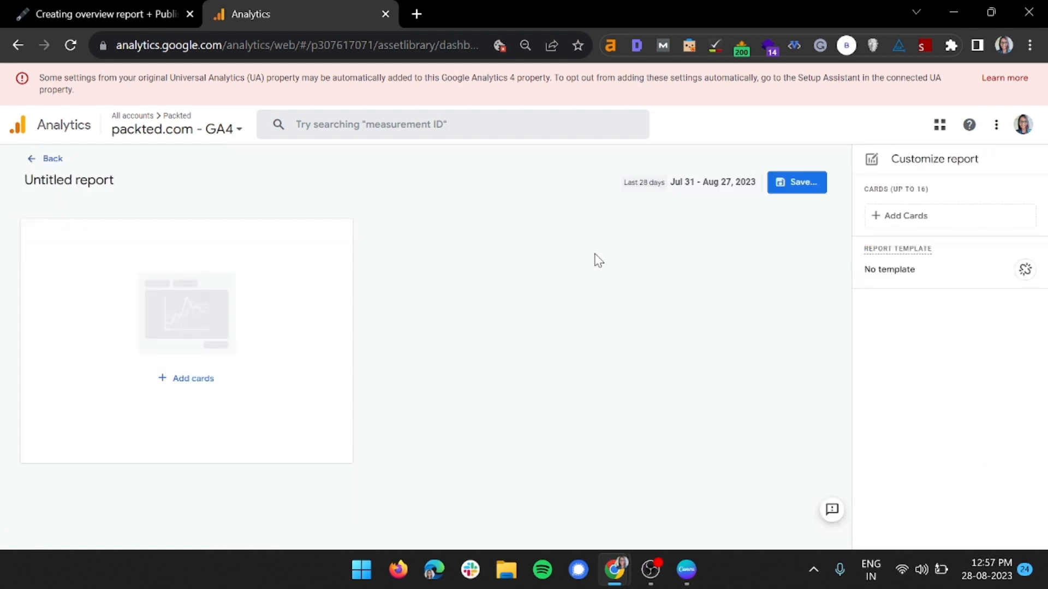
Start adding cards to the untitled report, collapse Business objectives, and expand Course Reports to review its summary cards
left_click(250, 331)
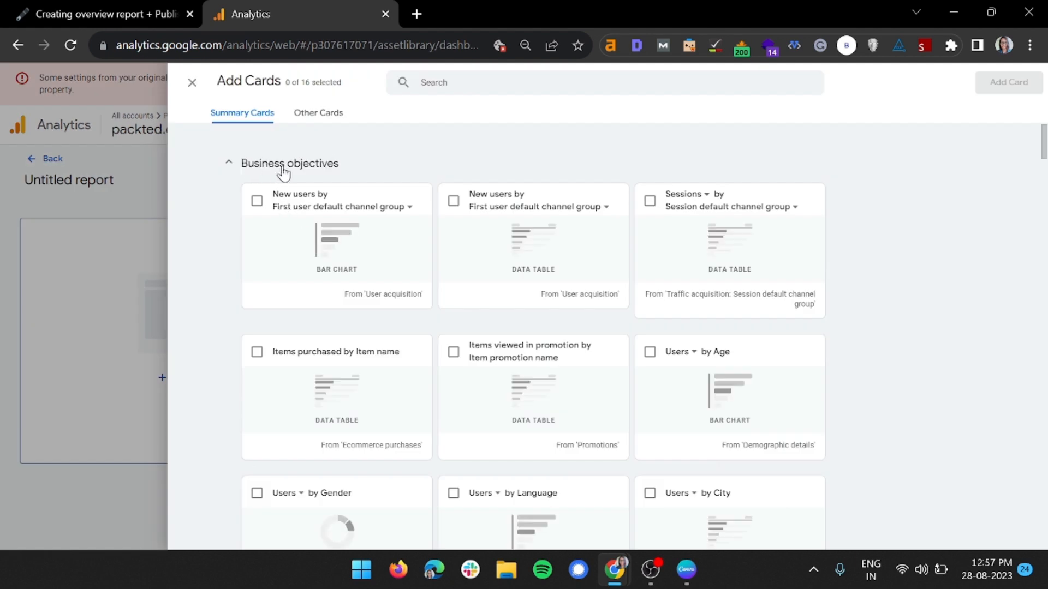
left_click(247, 166)
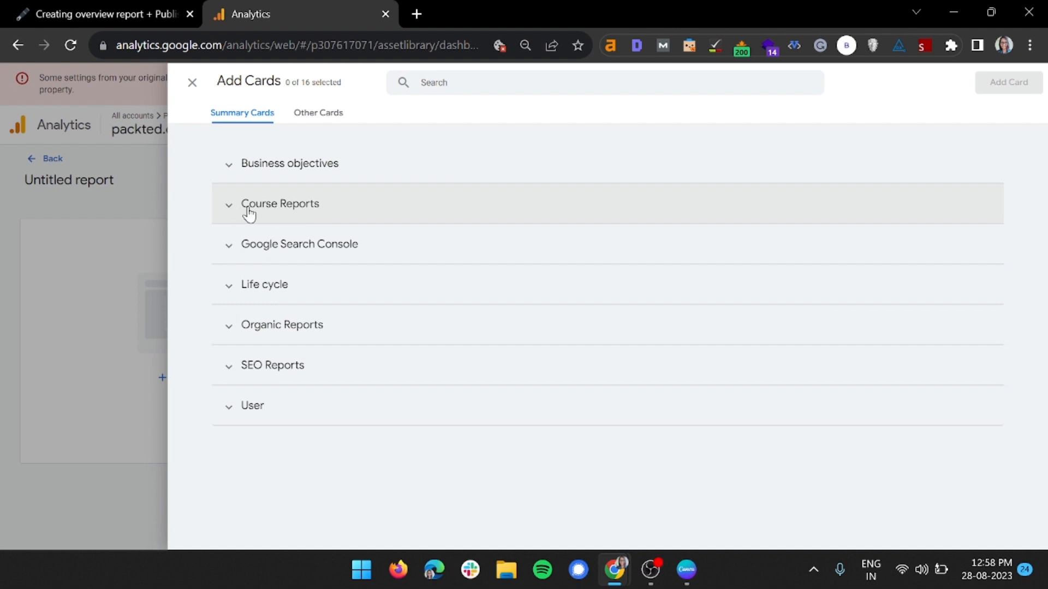
left_click(276, 211)
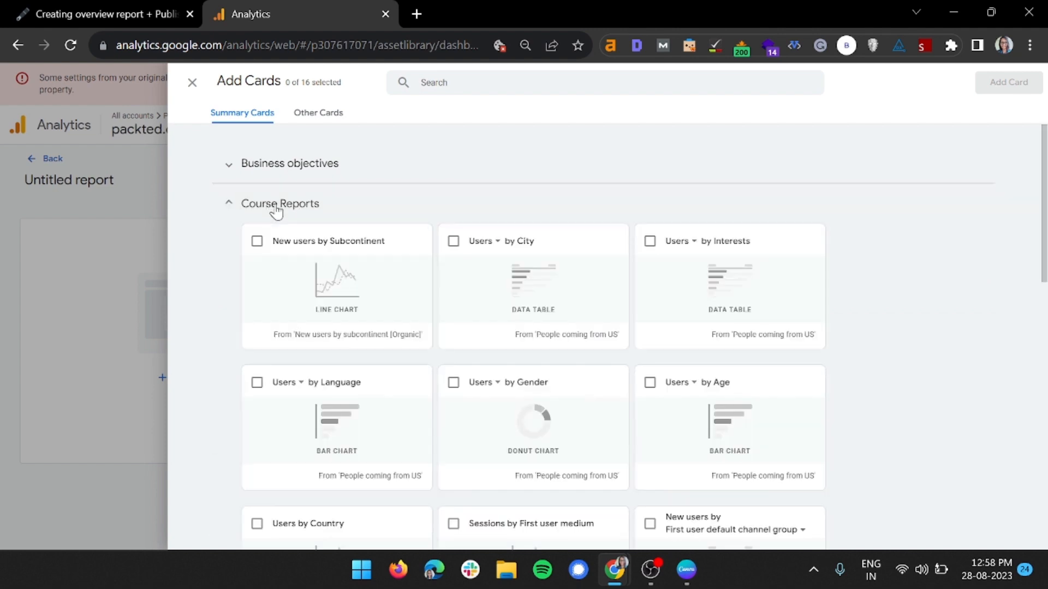
scroll(316, 256, "down", 10)
scroll(464, 248, "down", 3)
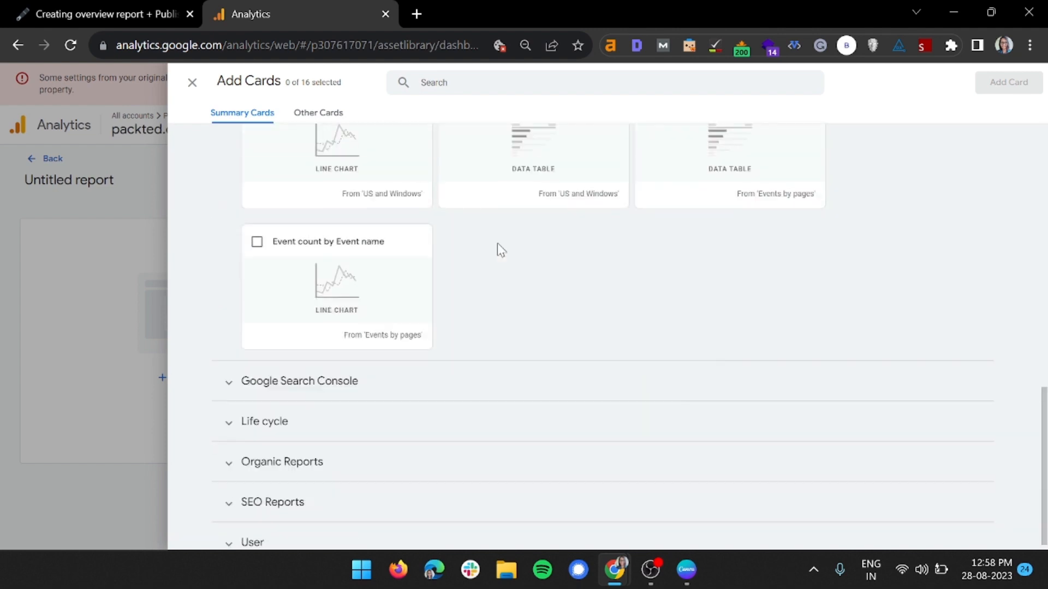
scroll(458, 253, "up", 5)
scroll(413, 246, "up", 5)
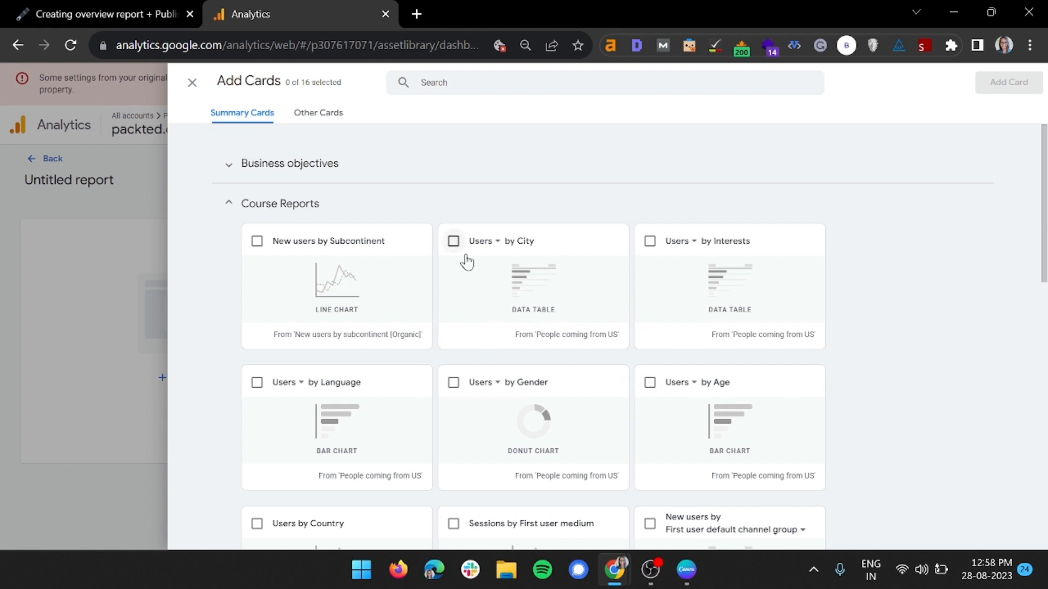
Add the Course Reports cards showing users by City, Interests, Language, Gender, Age and Country to the report
left_click(453, 241)
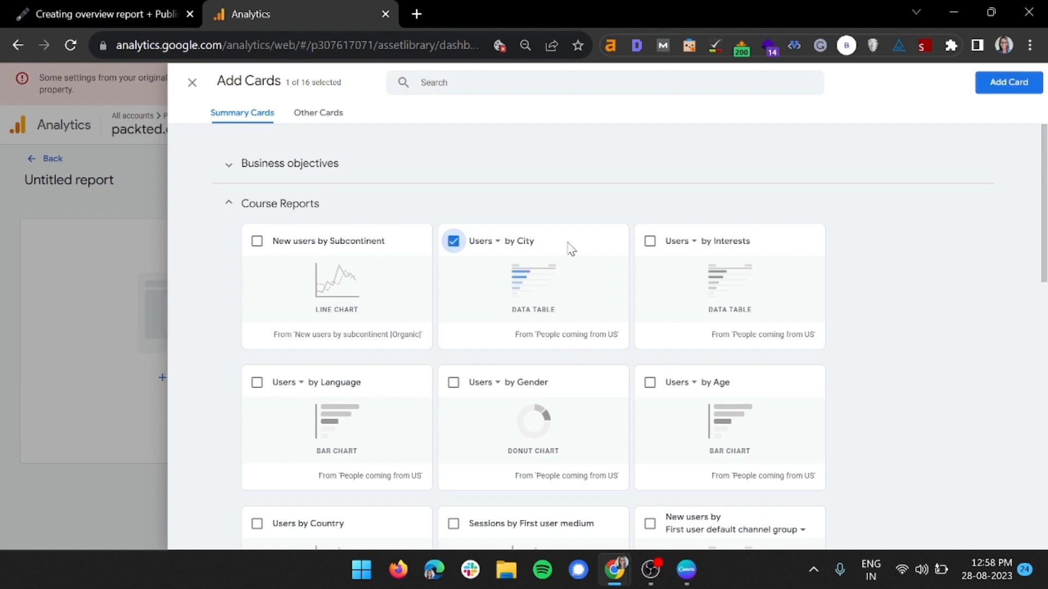
left_click(649, 240)
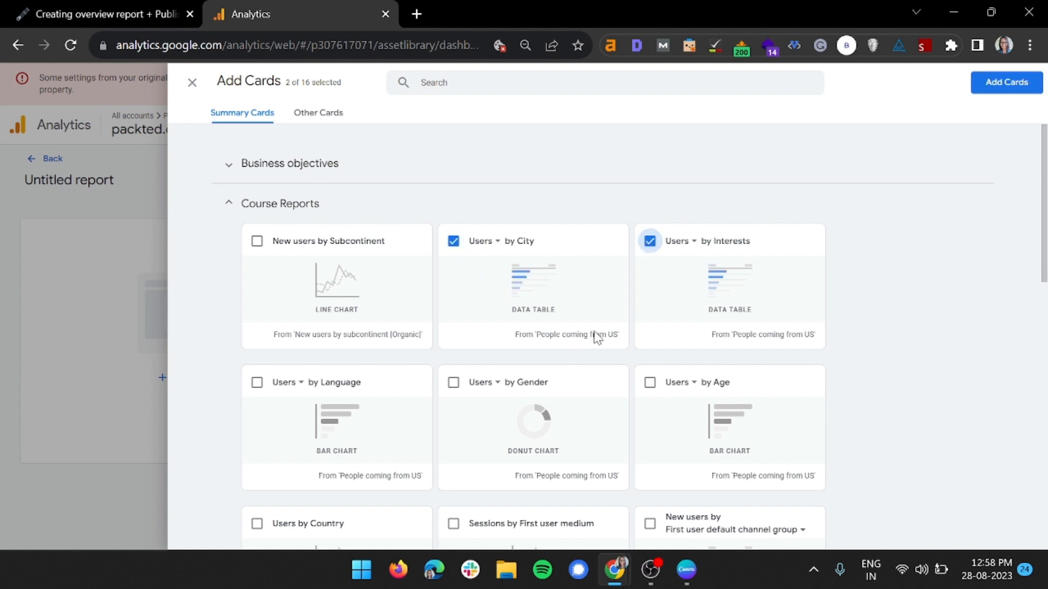
left_click(256, 383)
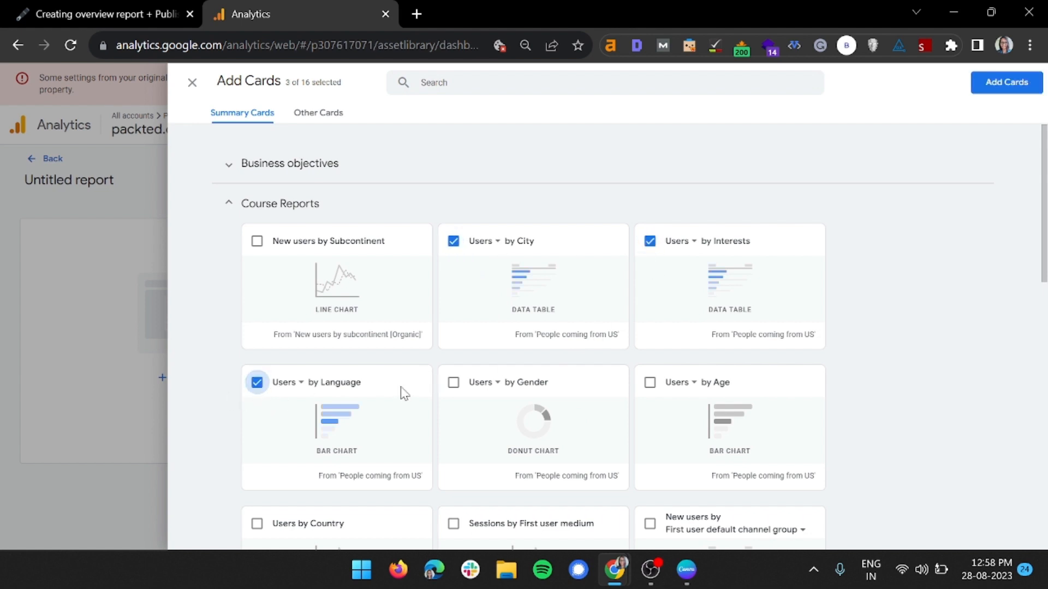
left_click(452, 382)
left_click(649, 383)
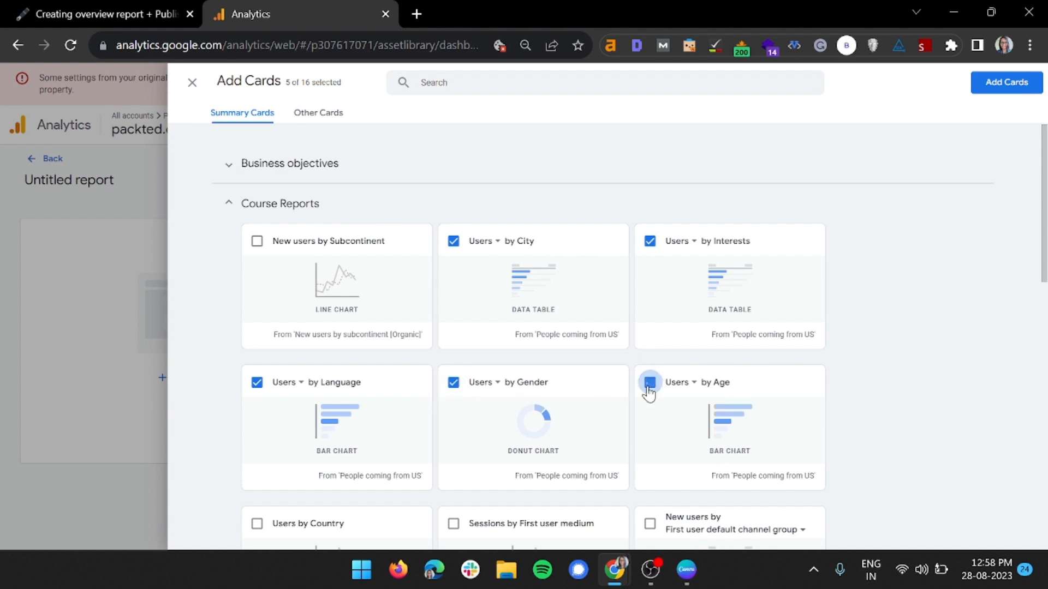
scroll(650, 392, "down", 5)
left_click(256, 251)
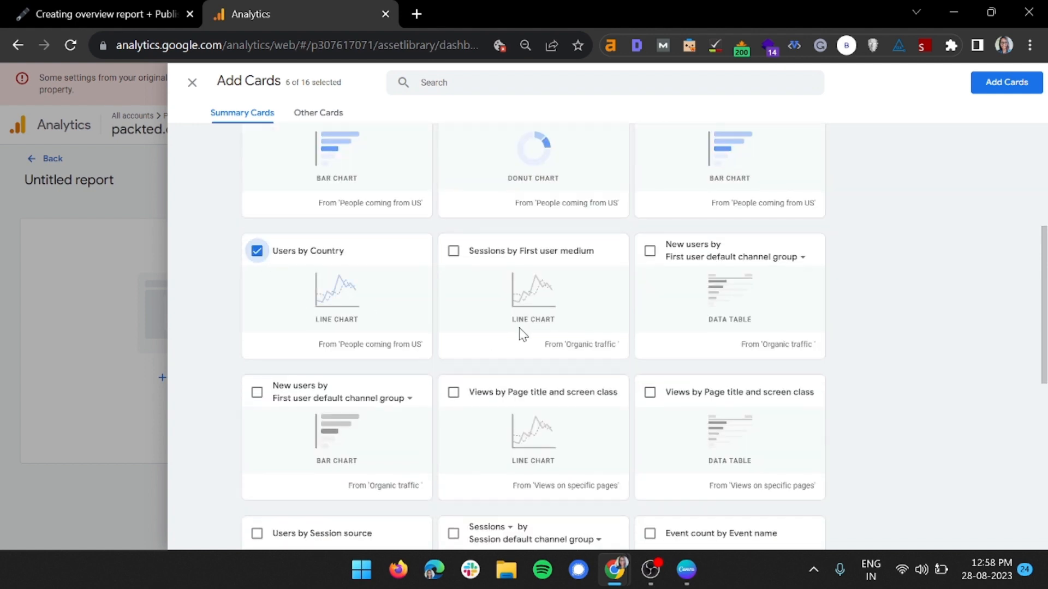
scroll(534, 352, "up", 5)
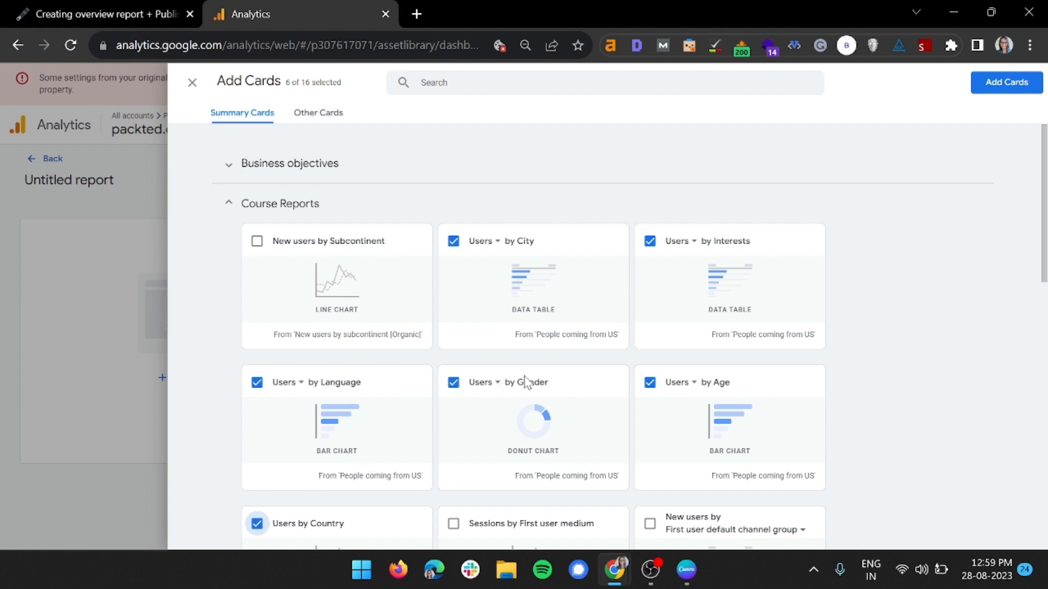
left_click(1002, 83)
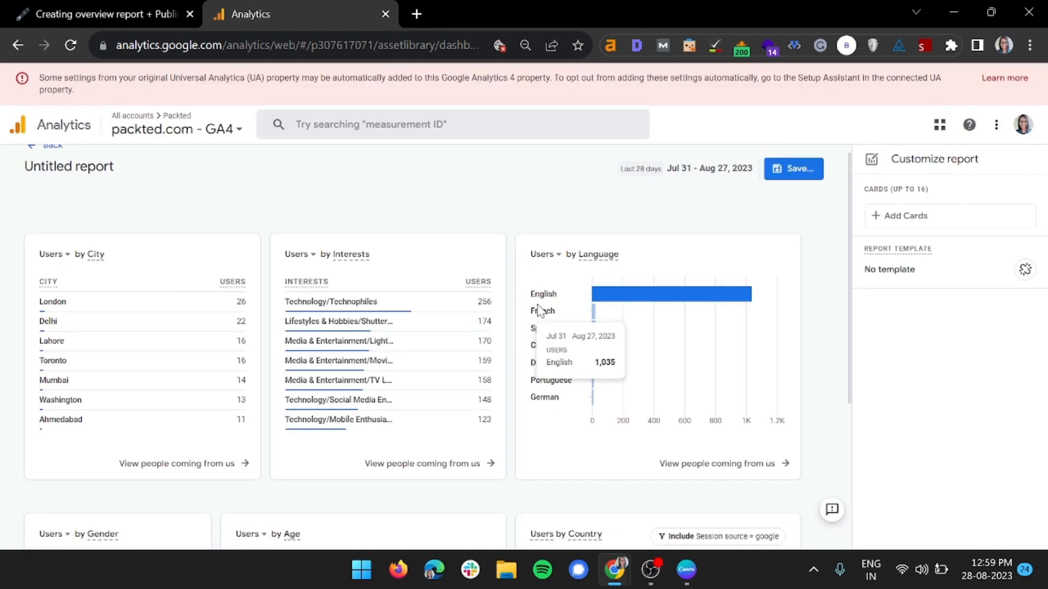
Review the six added user cards in the report, including the session source filter on the Country card
scroll(491, 355, "down", 5)
scroll(426, 437, "up", 5)
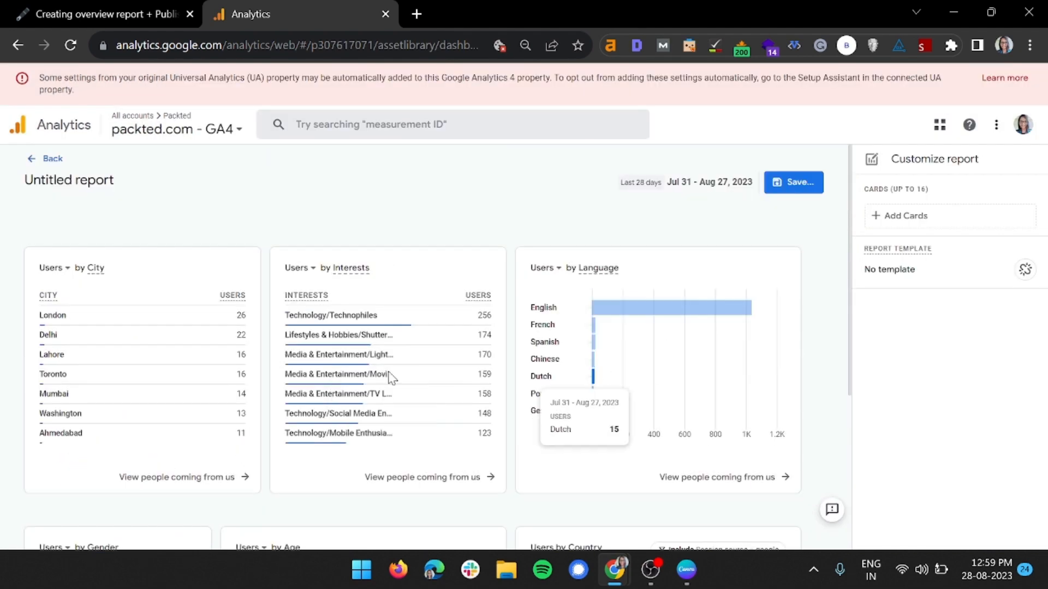
scroll(163, 382, "down", 5)
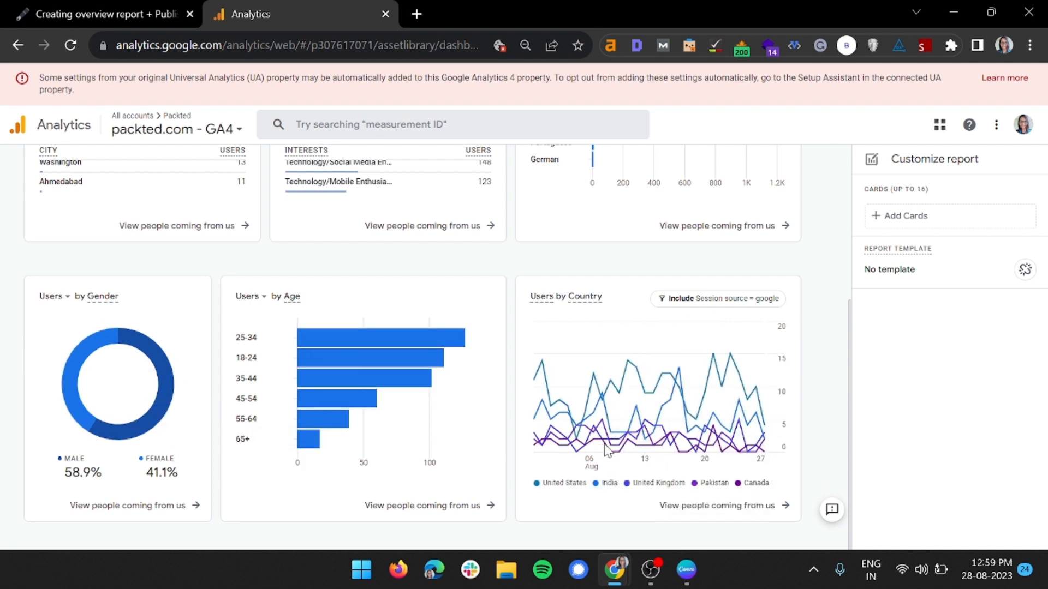
scroll(709, 371, "up", 1)
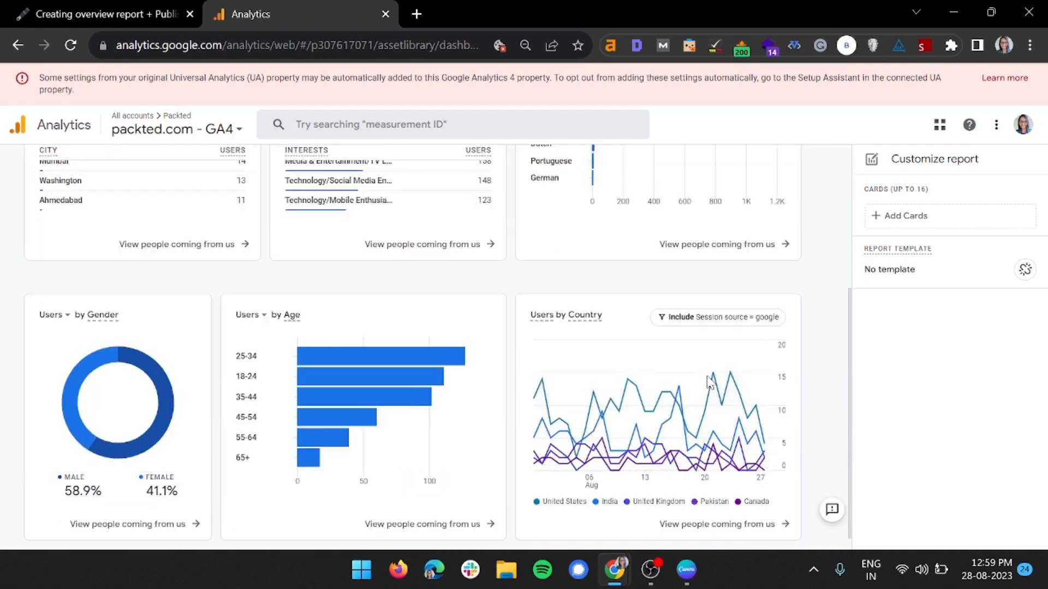
scroll(709, 379, "down", 1)
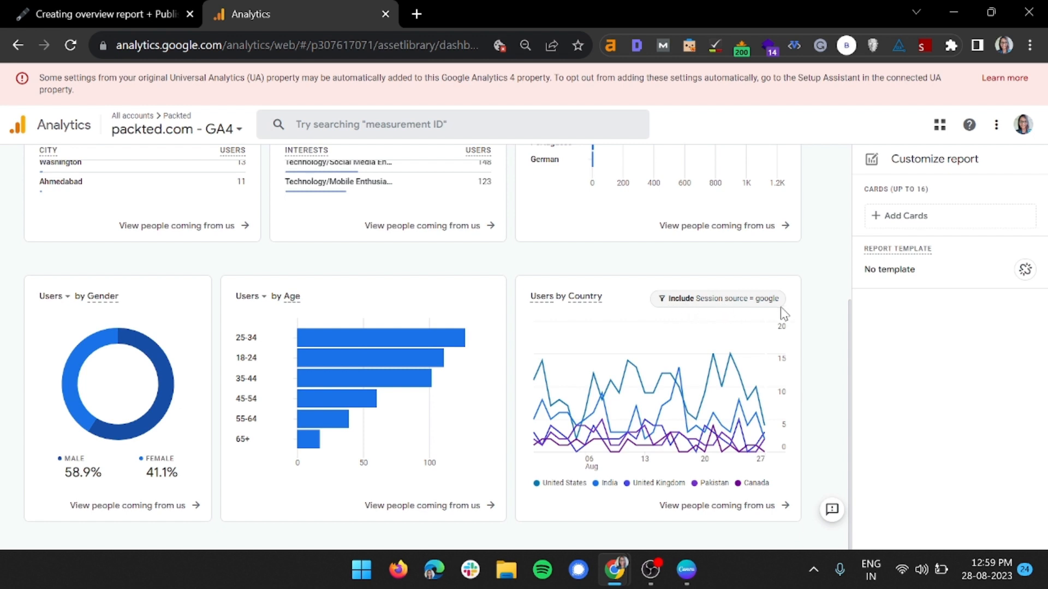
scroll(3, 337, "up", 5)
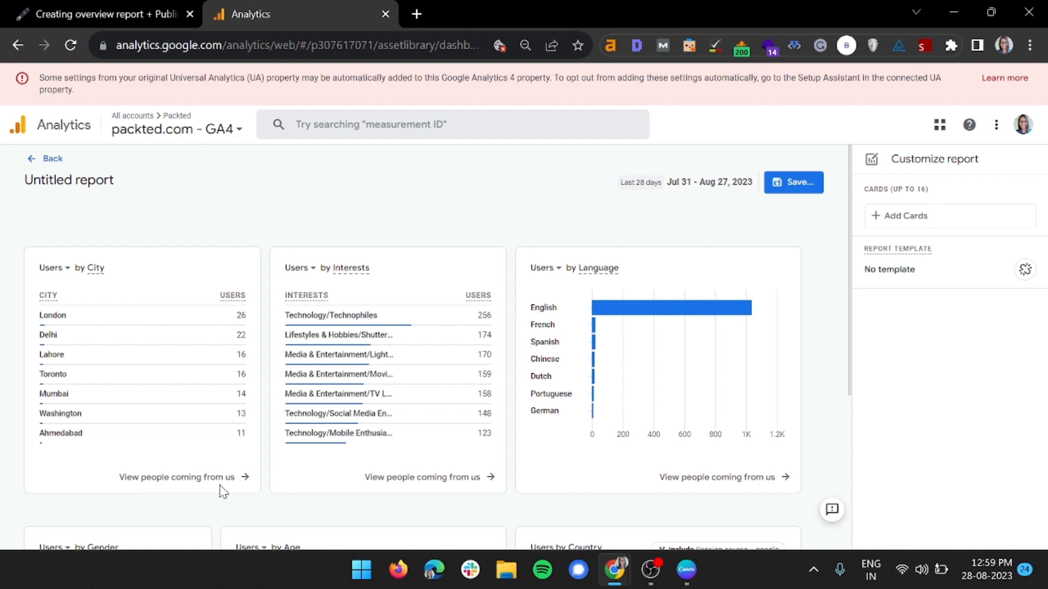
scroll(221, 492, "down", 5)
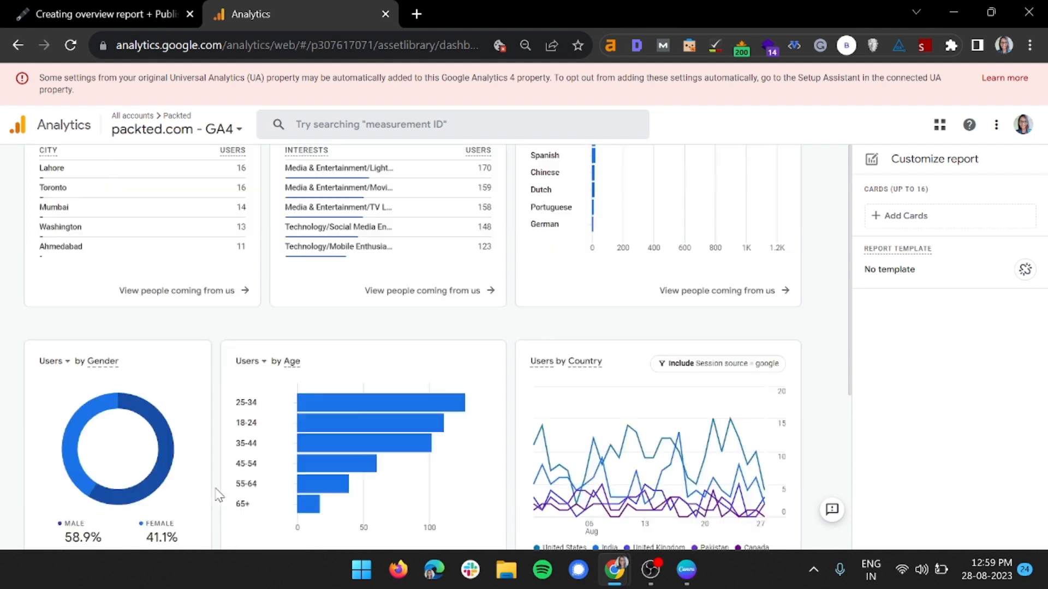
scroll(38, 389, "up", 5)
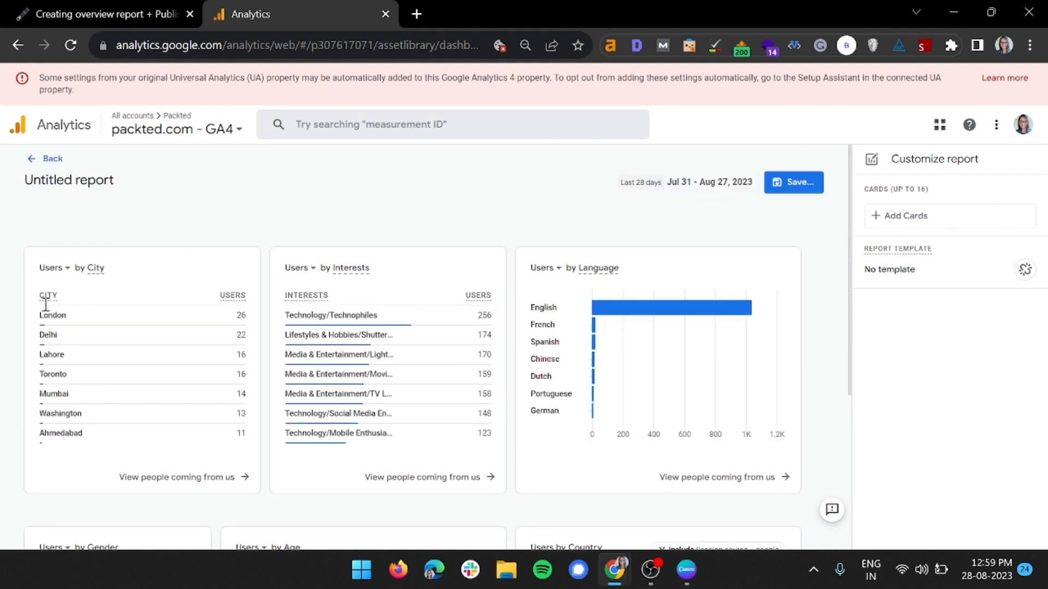
Save the untitled report under the name Demographics overview Report
left_click(788, 189)
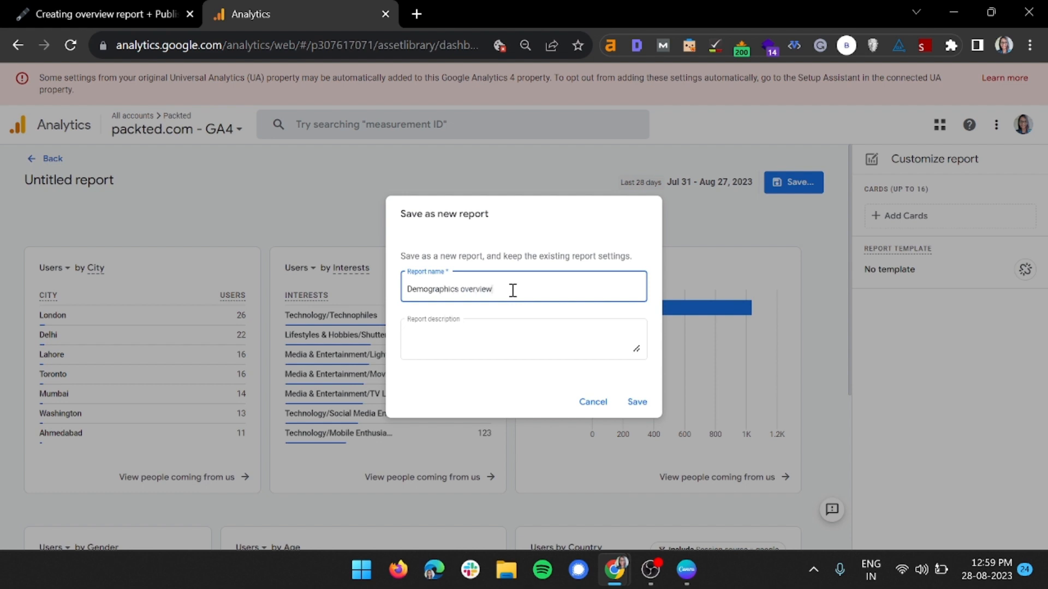
type("ort")
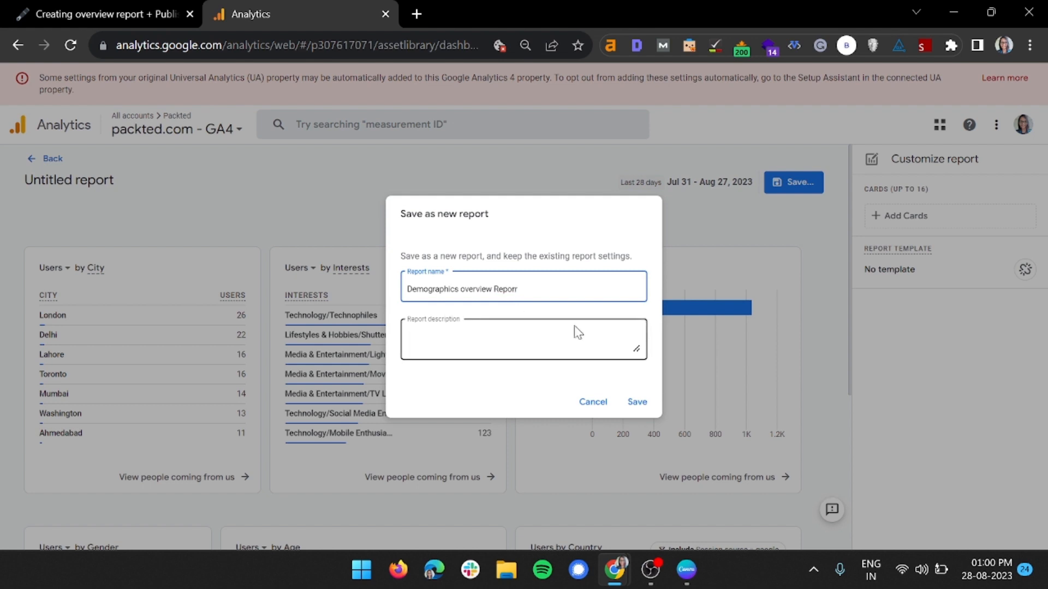
type("t")
left_click(637, 403)
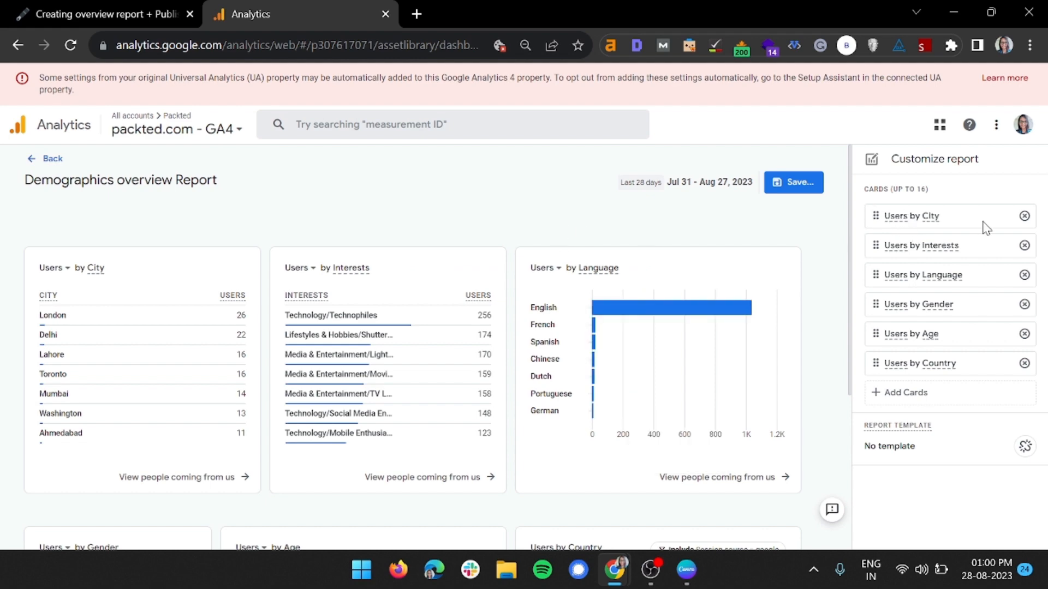
Look over the saved demographics report's cards and return to the Library
scroll(451, 315, "down", 5)
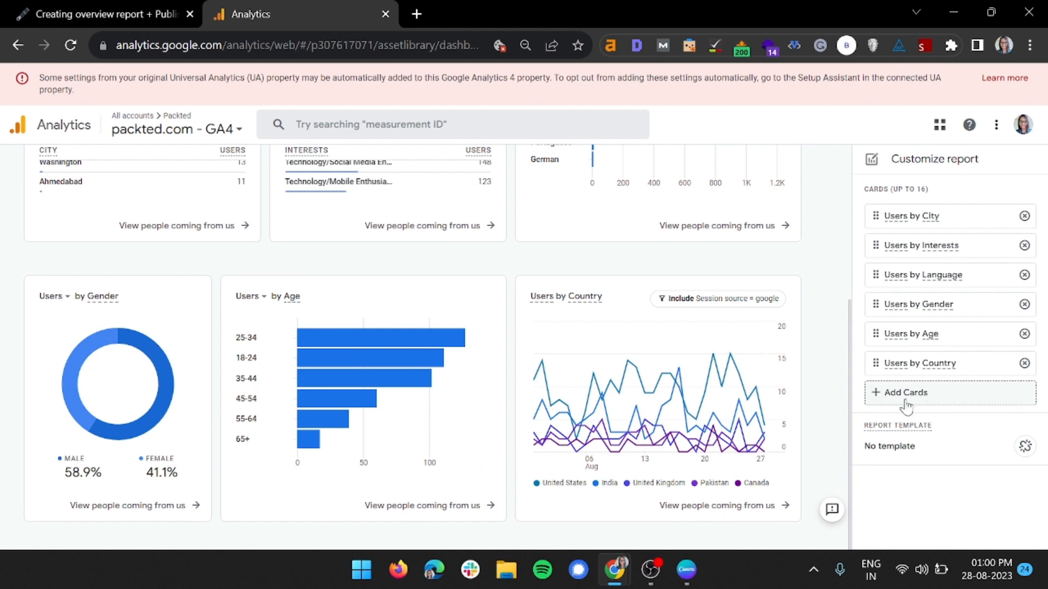
scroll(2, 320, "up", 5)
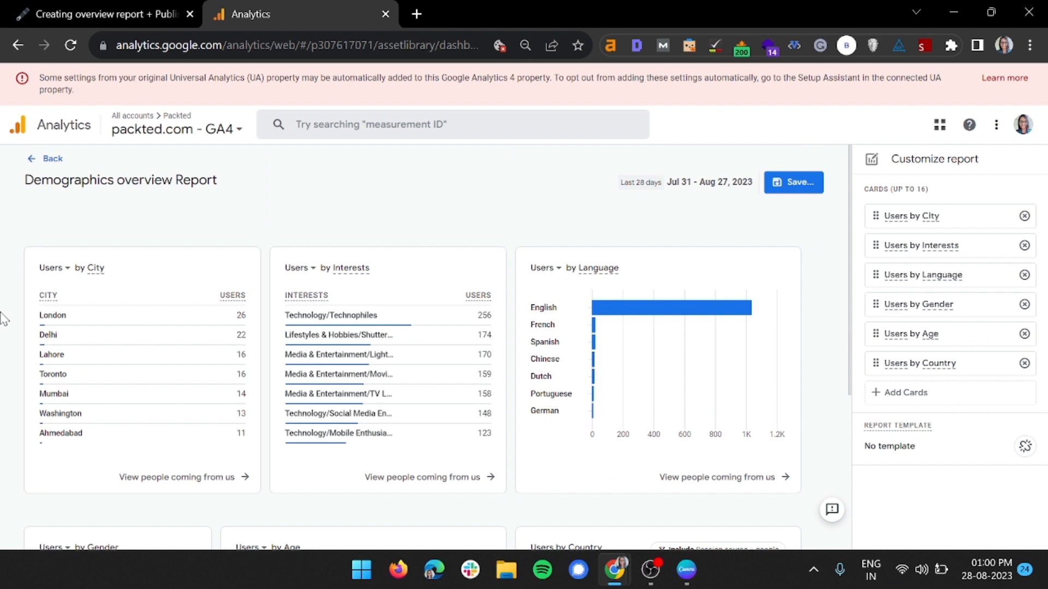
left_click(33, 163)
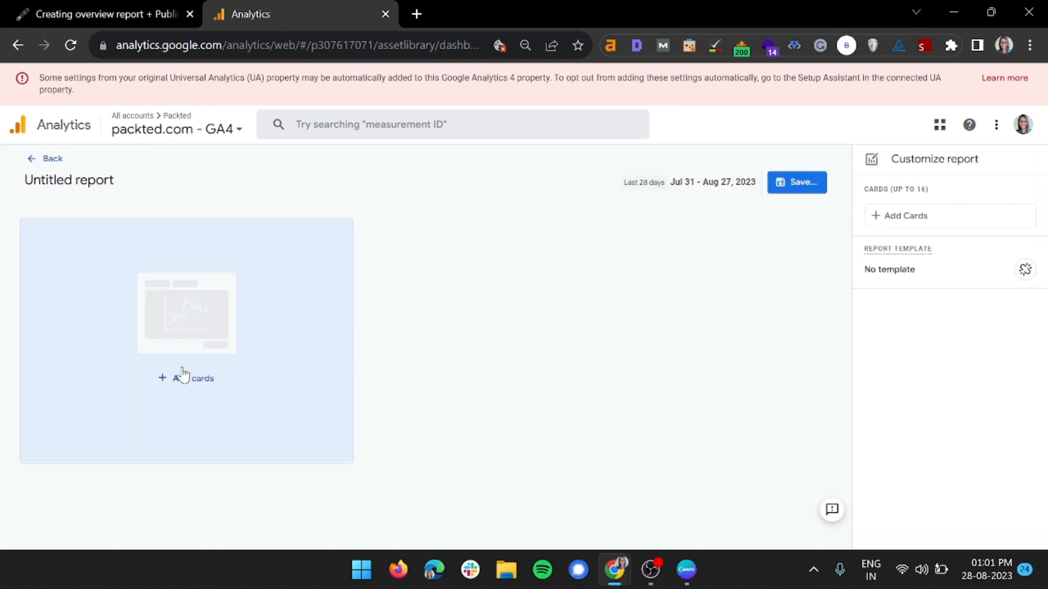
Start adding summary cards to a new untitled overview report and collapse the Business objectives group
left_click(183, 375)
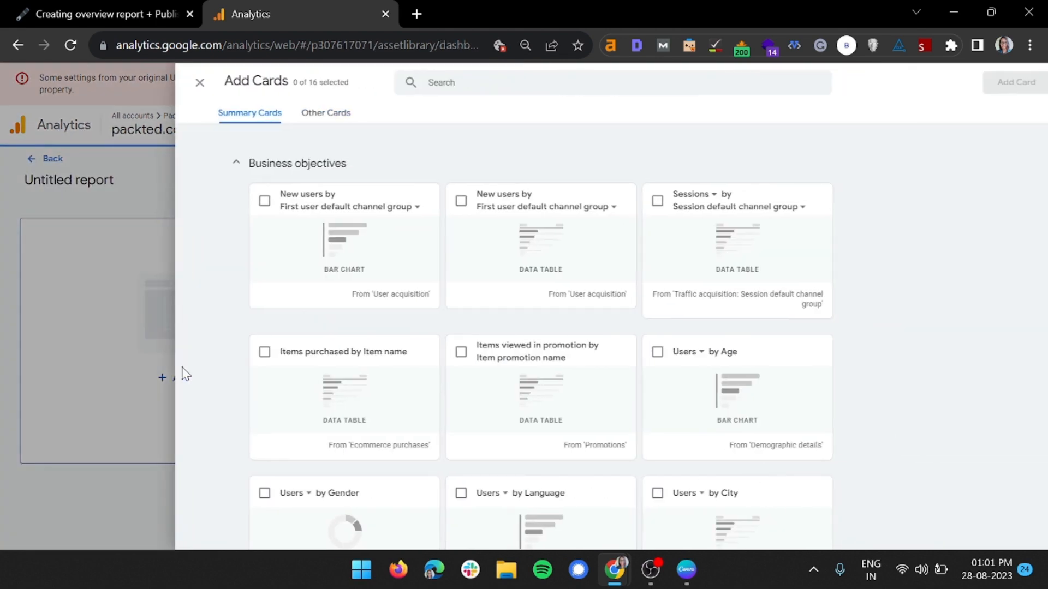
left_click(264, 165)
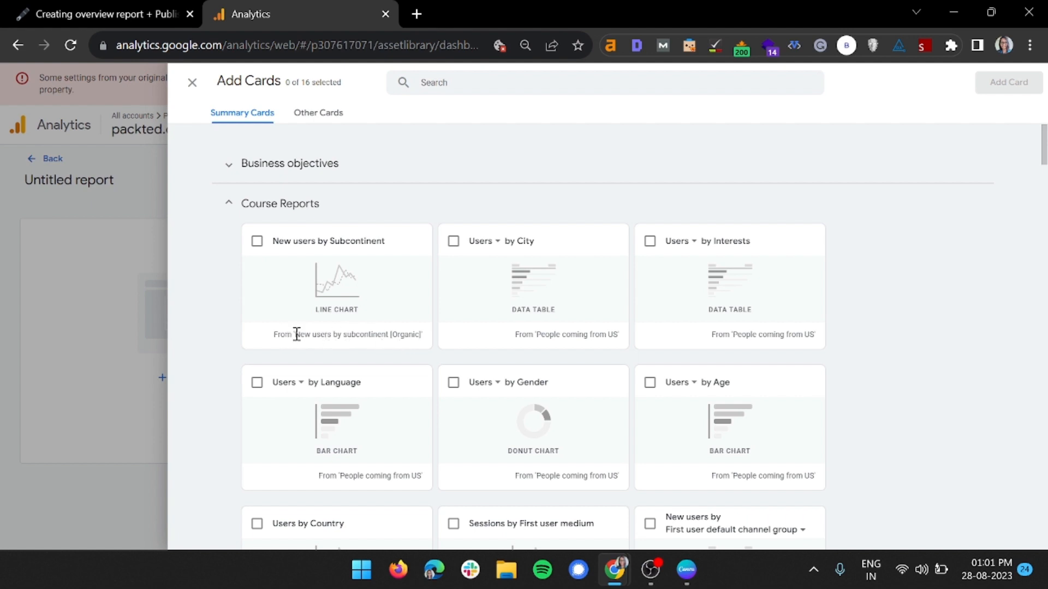
left_click_drag(297, 334, 423, 342)
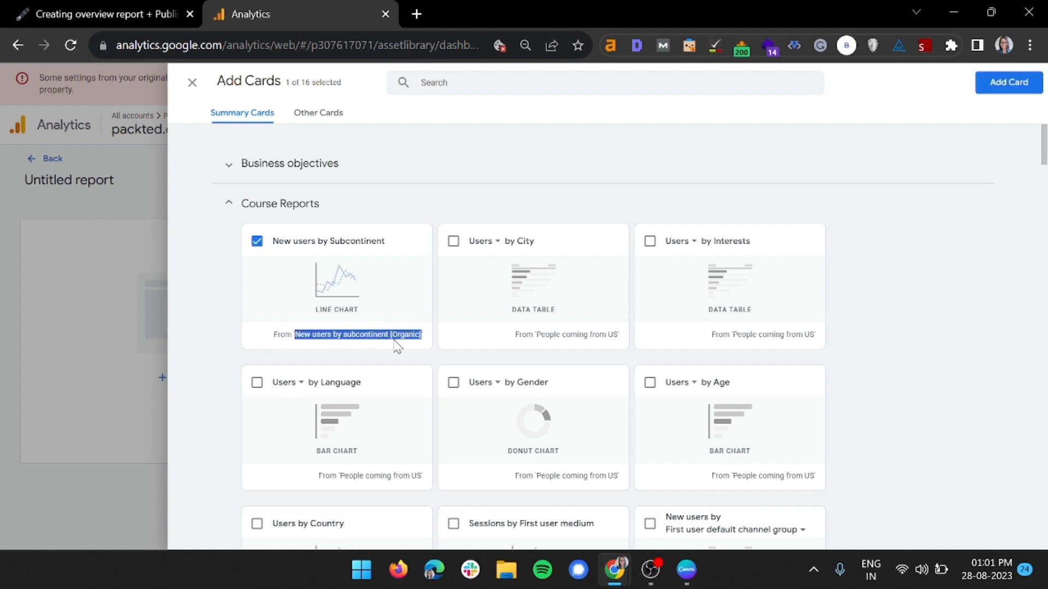
left_click_drag(543, 336, 622, 336)
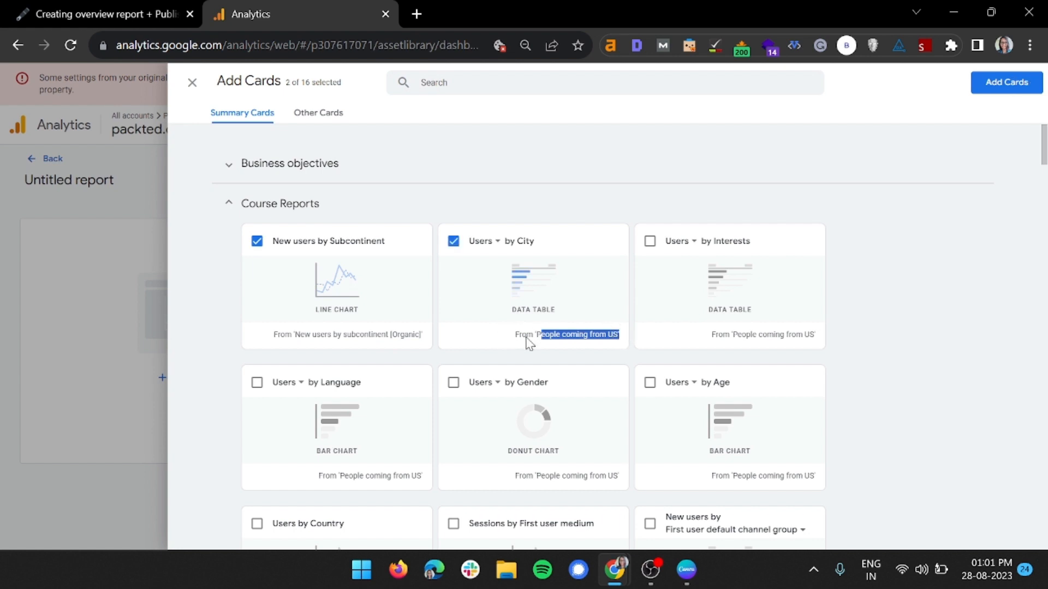
left_click(453, 240)
left_click(278, 245)
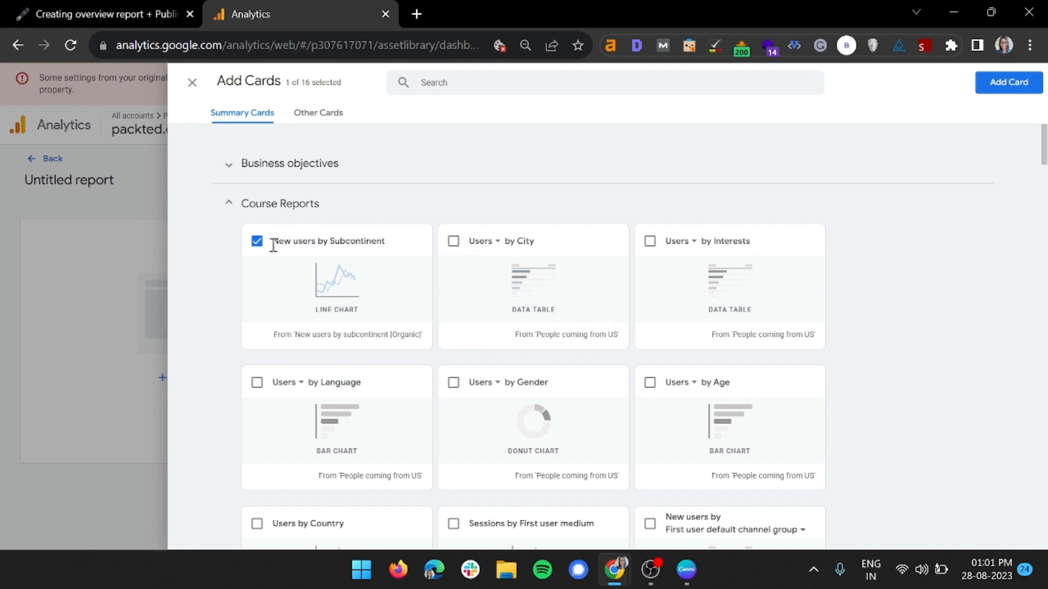
left_click(257, 242)
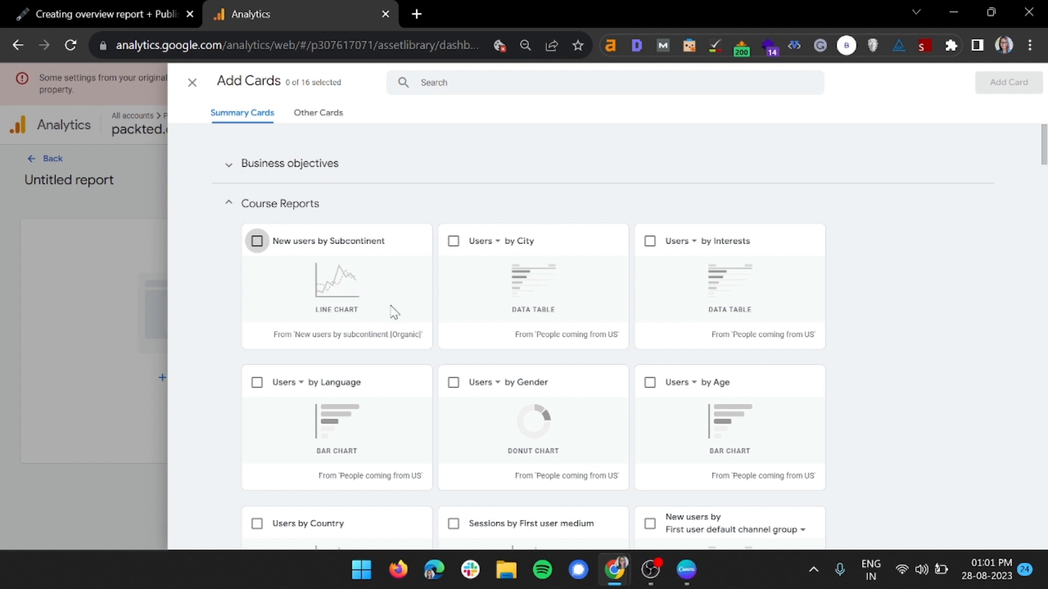
Add the Organic traffic cards to the report: Sessions by First user medium and both New users by First user default channel group cards
scroll(394, 311, "down", 5)
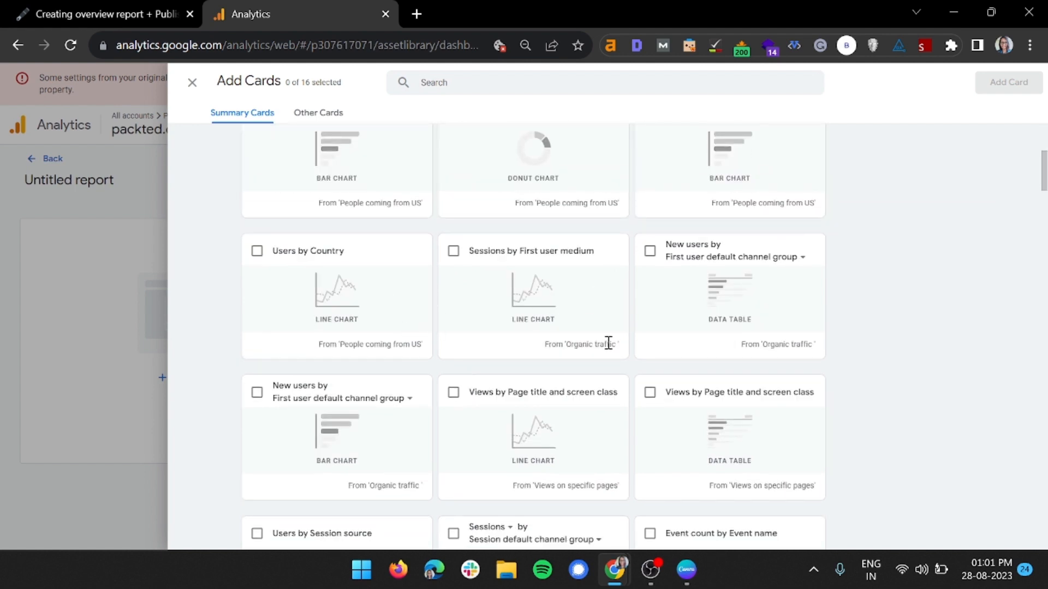
left_click_drag(568, 348, 612, 356)
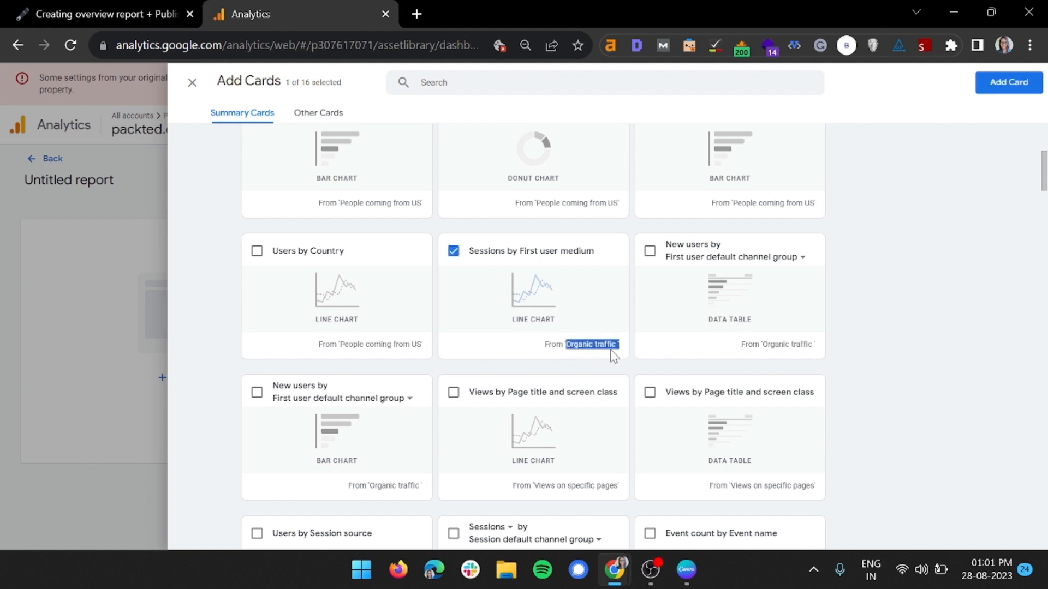
left_click(649, 251)
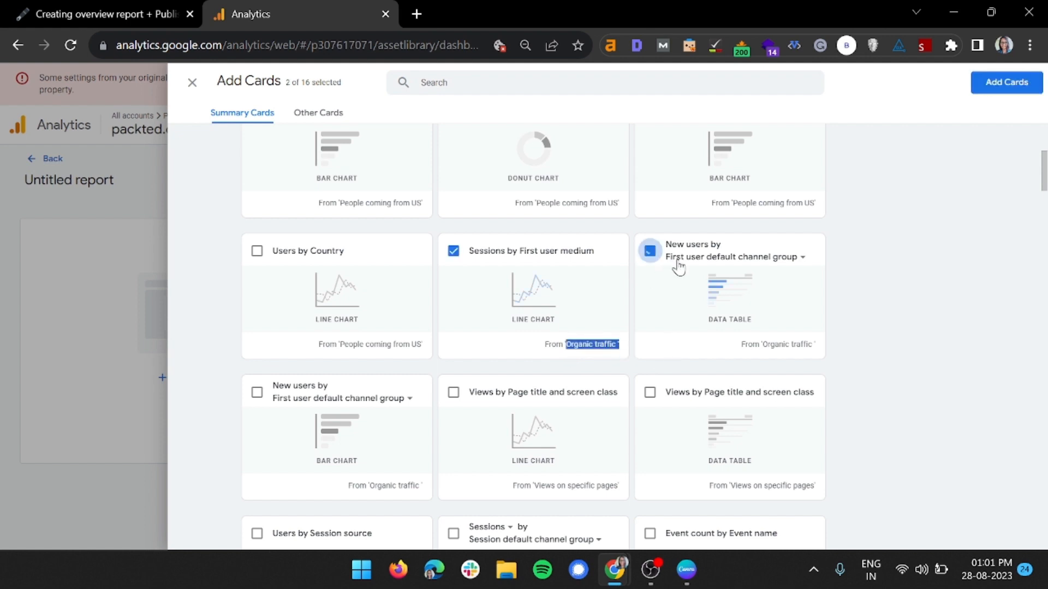
left_click(257, 393)
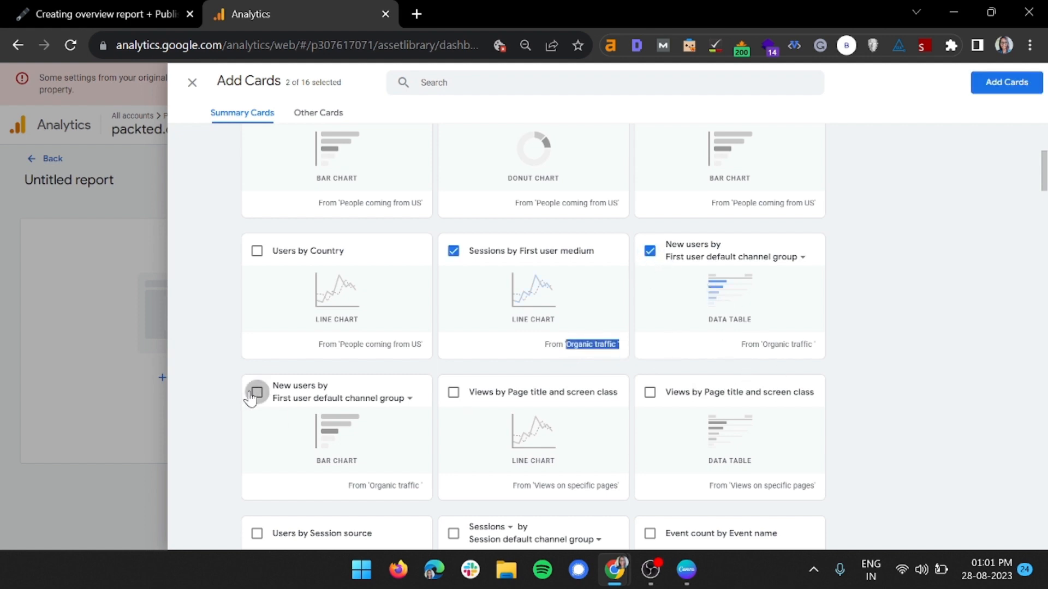
left_click(403, 368)
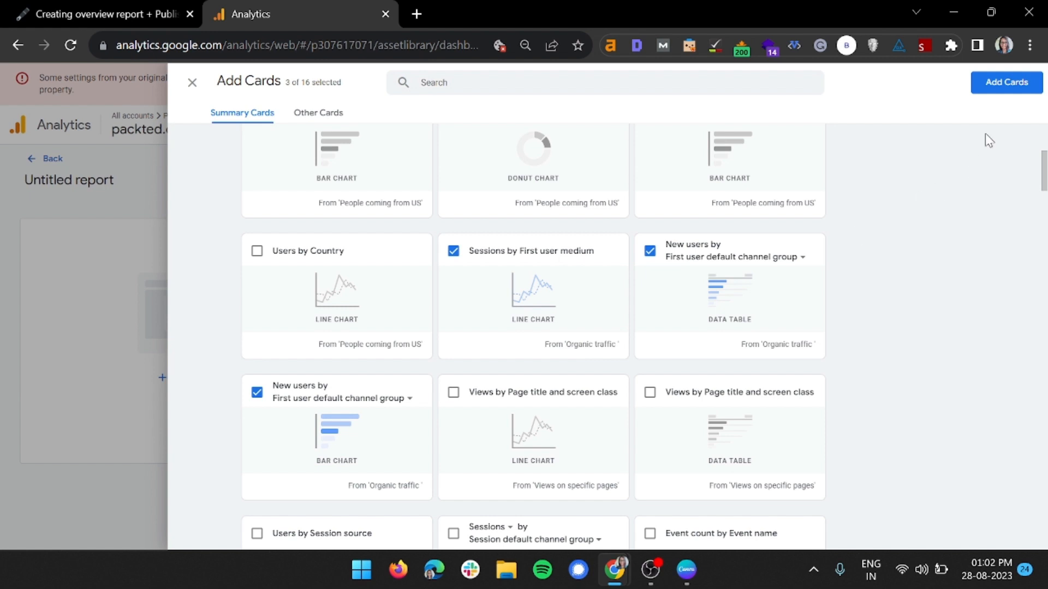
left_click(982, 90)
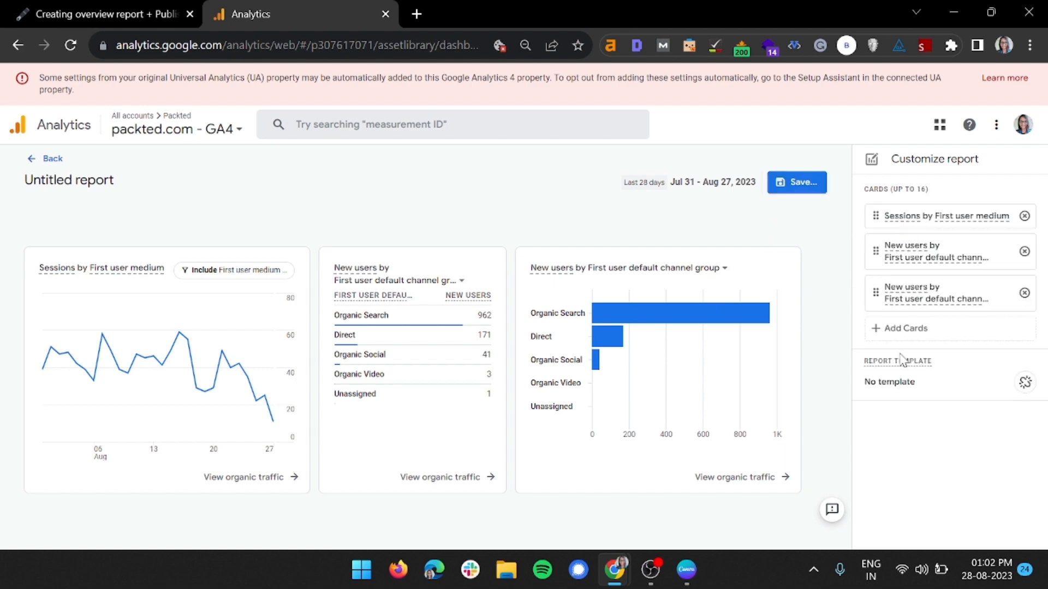
Add both Course Reports cards for Views by Page title and screen class, plus Users by Session source and Sessions by Session default channel group
left_click(906, 330)
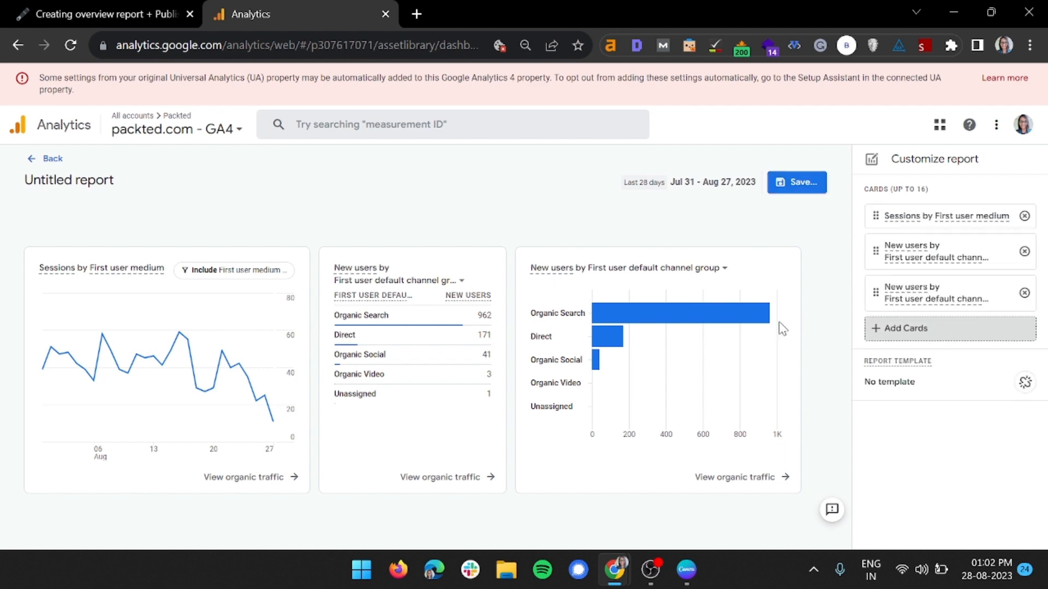
scroll(649, 325, "down", 5)
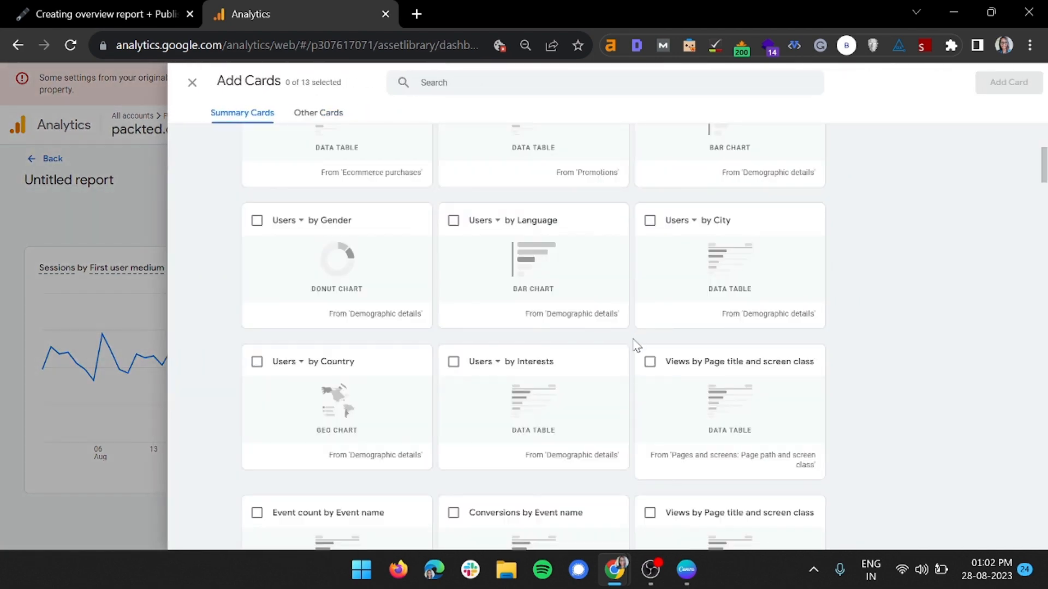
scroll(634, 345, "down", 5)
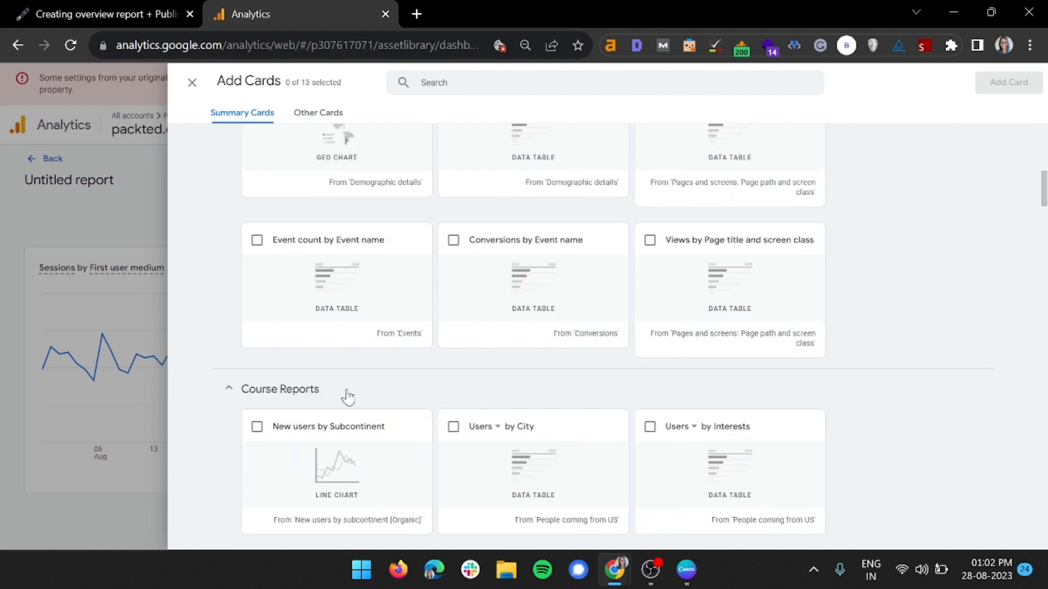
scroll(491, 345, "down", 5)
scroll(702, 346, "down", 5)
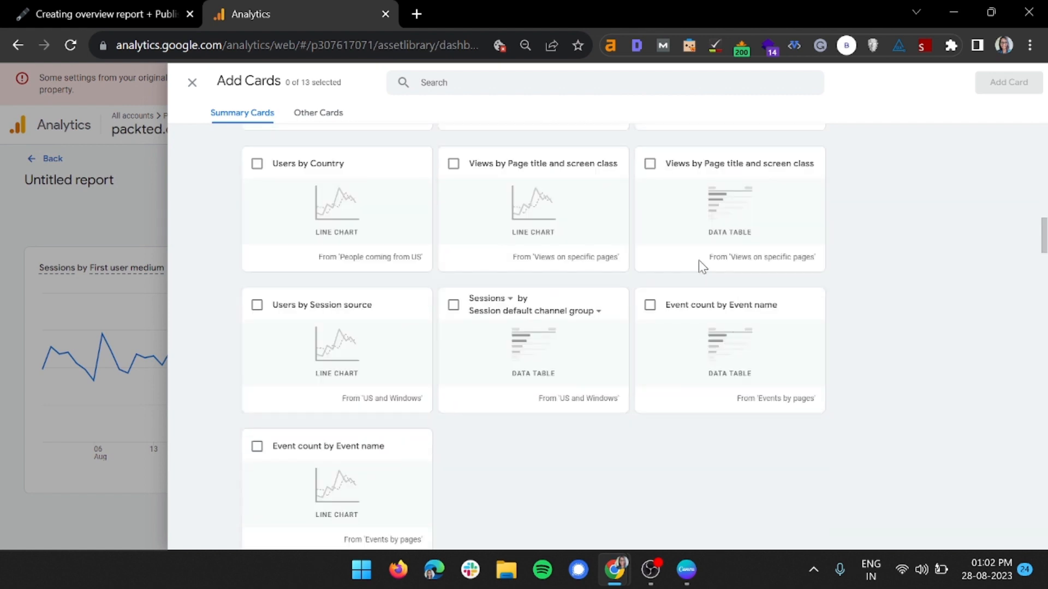
left_click(649, 163)
left_click(453, 164)
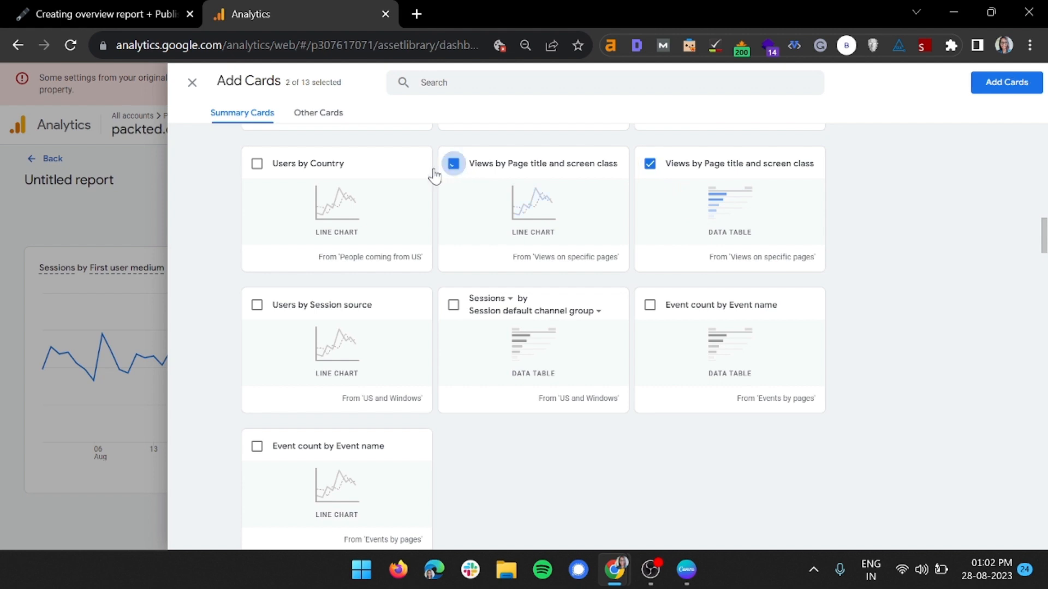
left_click(257, 305)
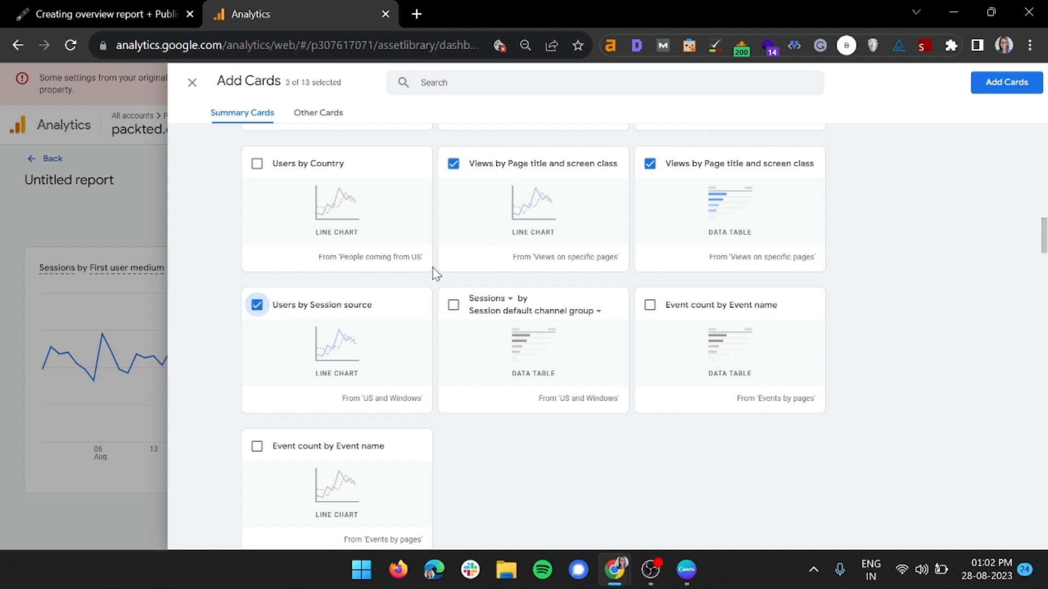
left_click(453, 305)
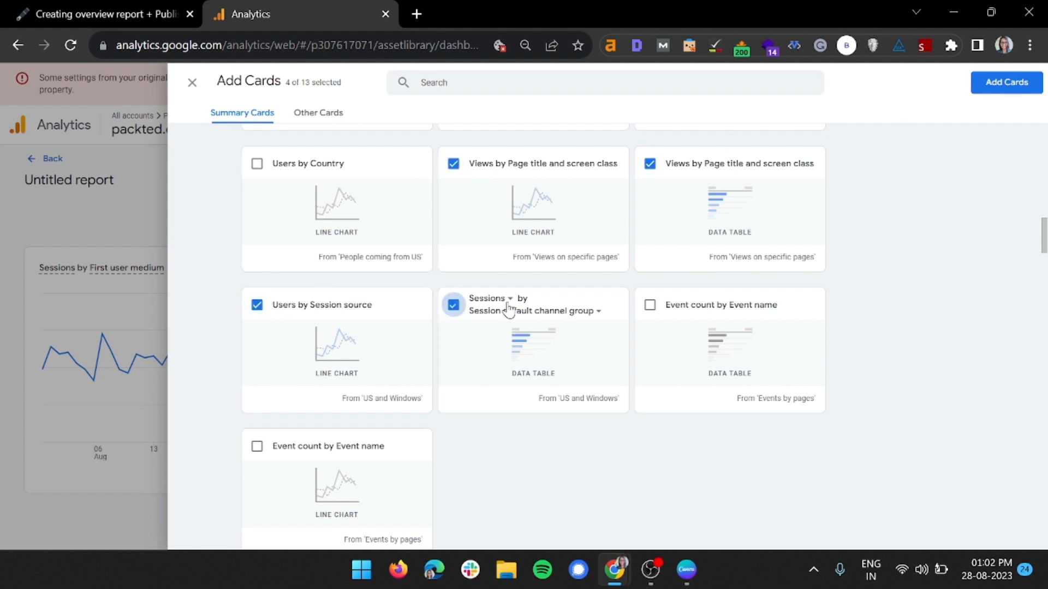
left_click(1000, 87)
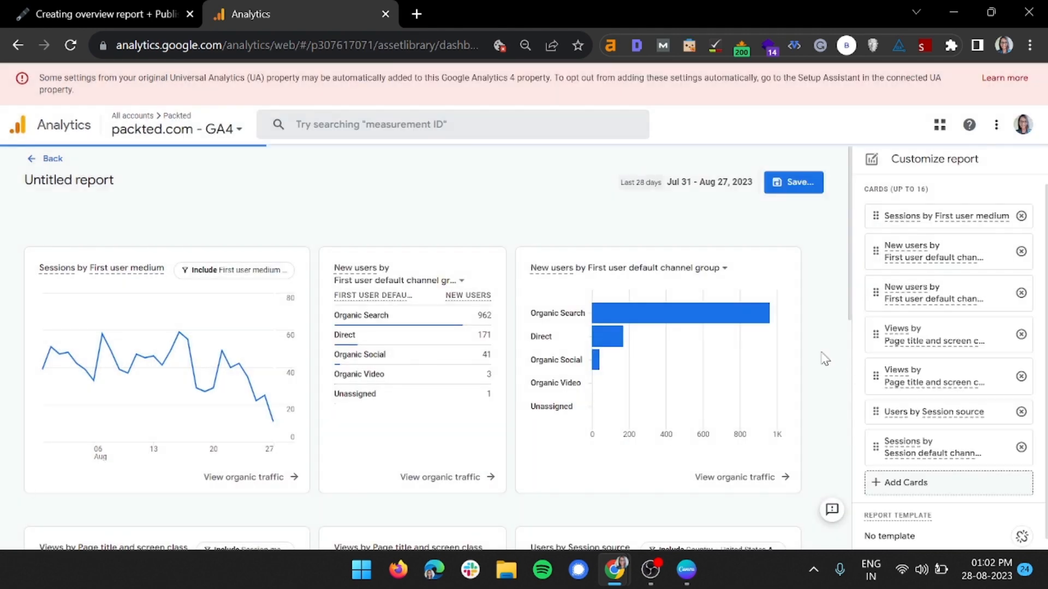
Review the organic traffic, page views, session source and default channel group cards in the untitled report
scroll(818, 359, "down", 10)
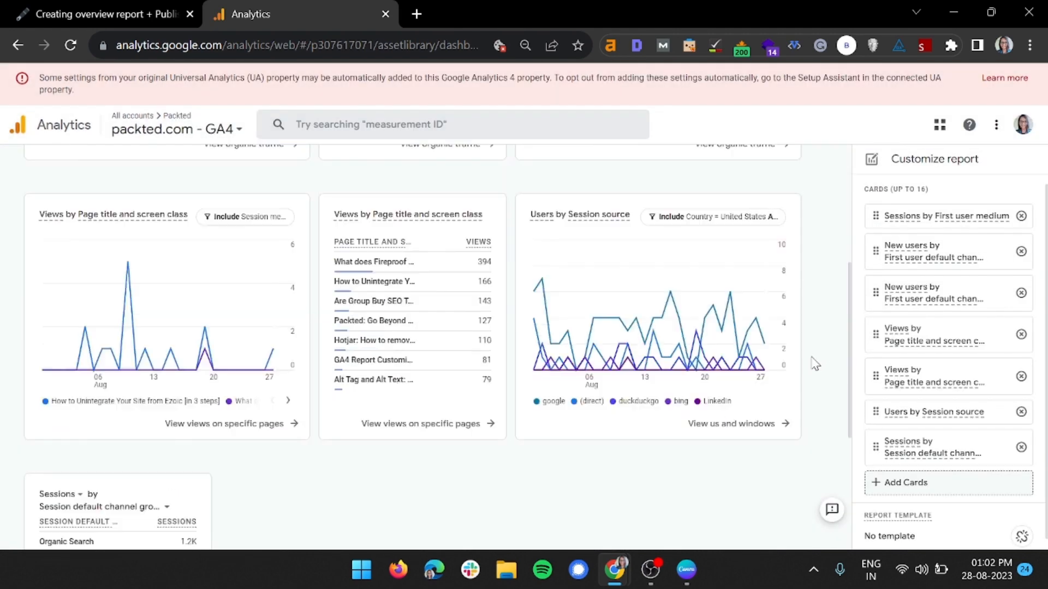
scroll(440, 358, "up", 3)
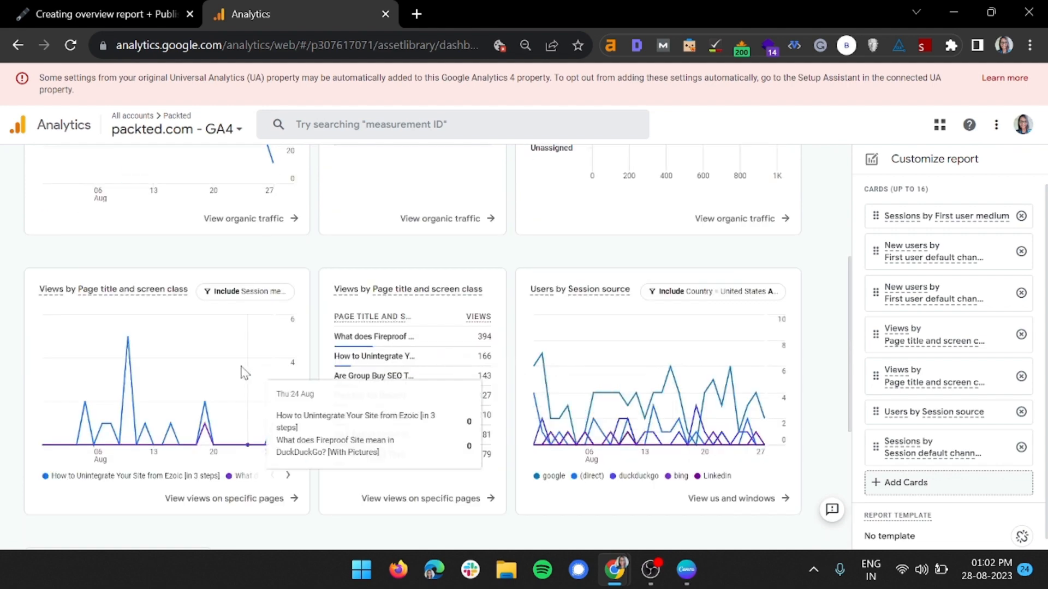
scroll(243, 367, "up", 5)
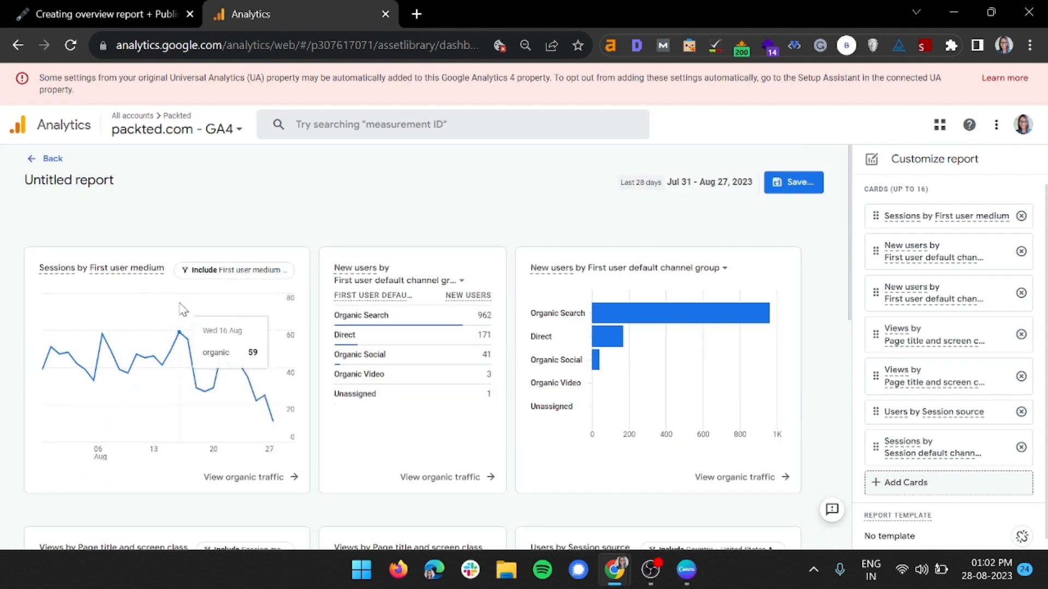
scroll(187, 316, "down", 5)
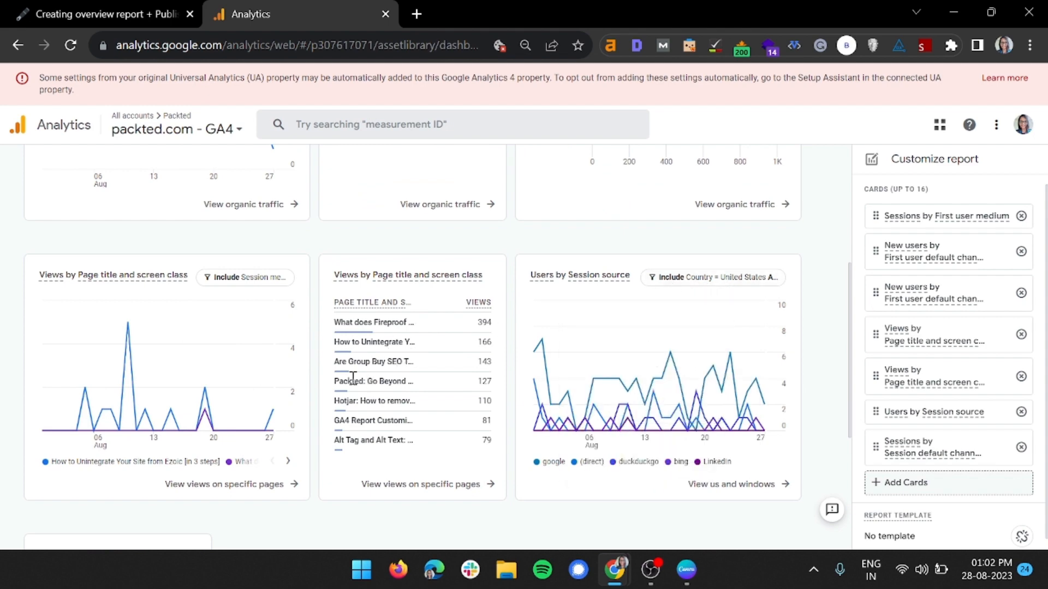
scroll(220, 420, "up", 5)
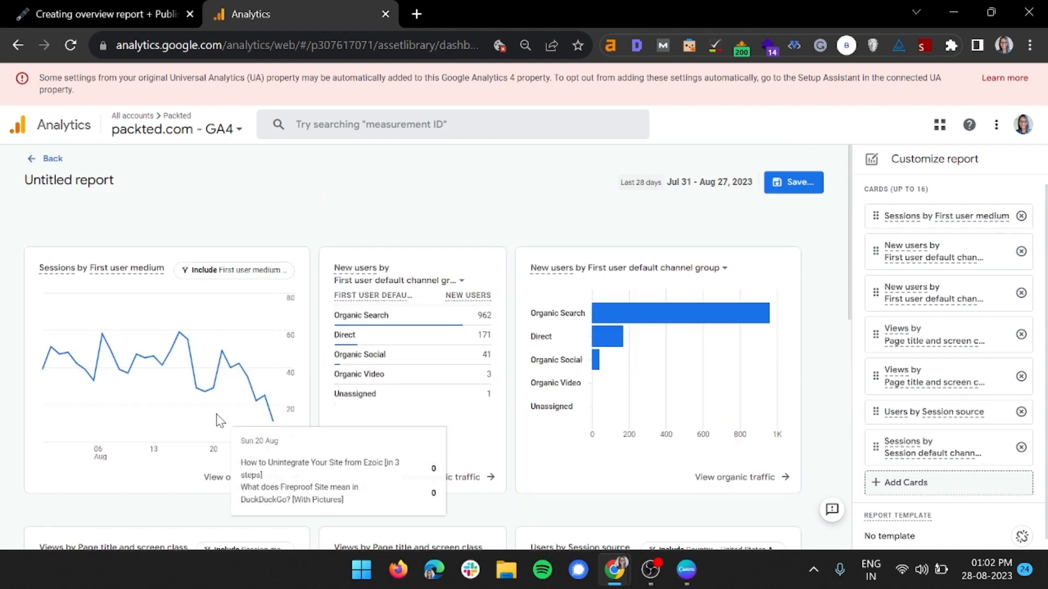
scroll(216, 428, "down", 8)
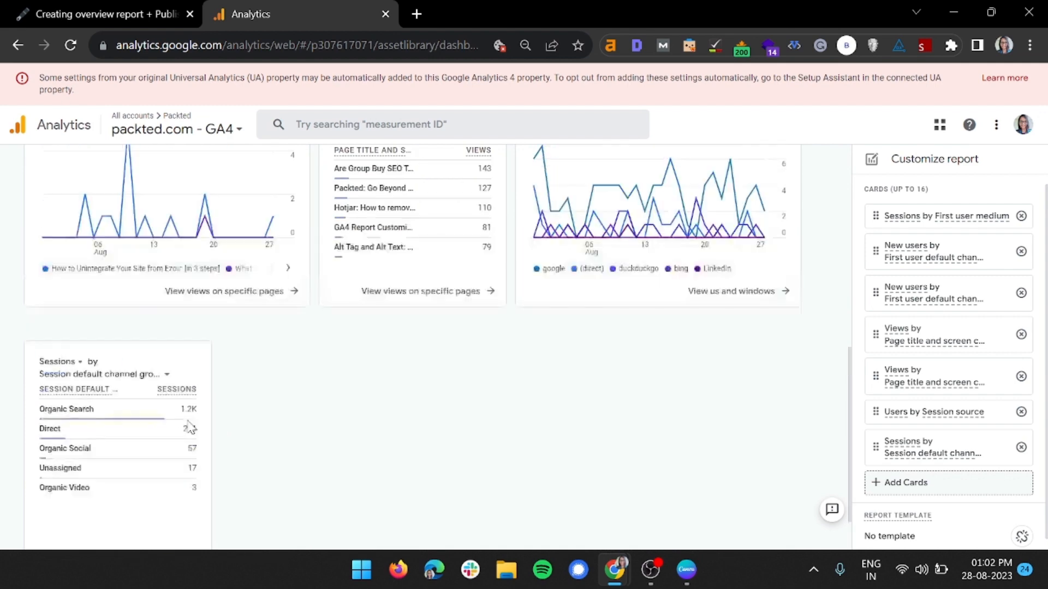
scroll(189, 427, "up", 8)
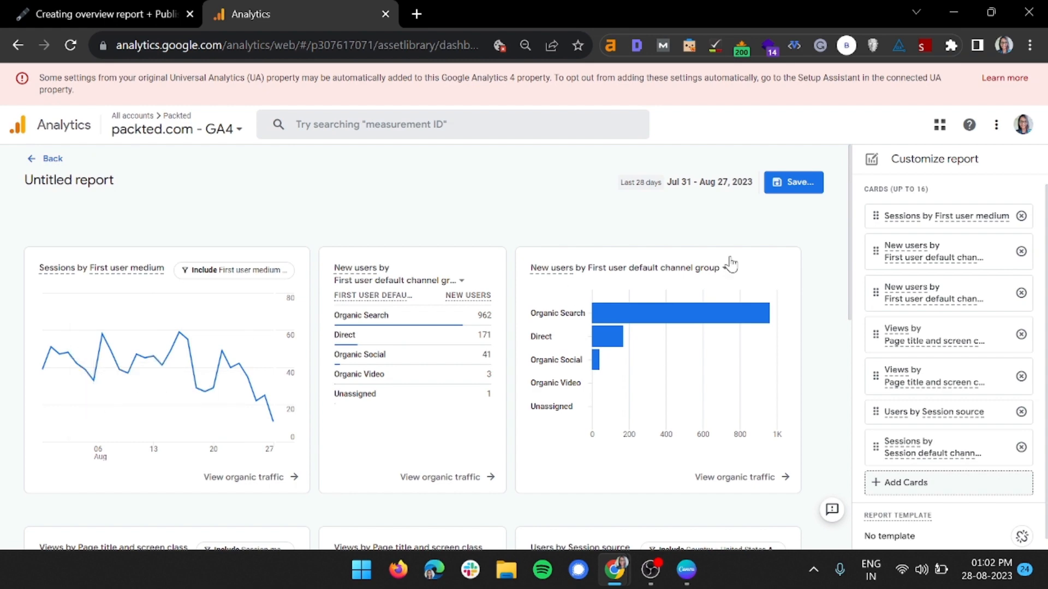
Save the untitled report as a new report named Traffic overview and return to the Library
left_click(797, 183)
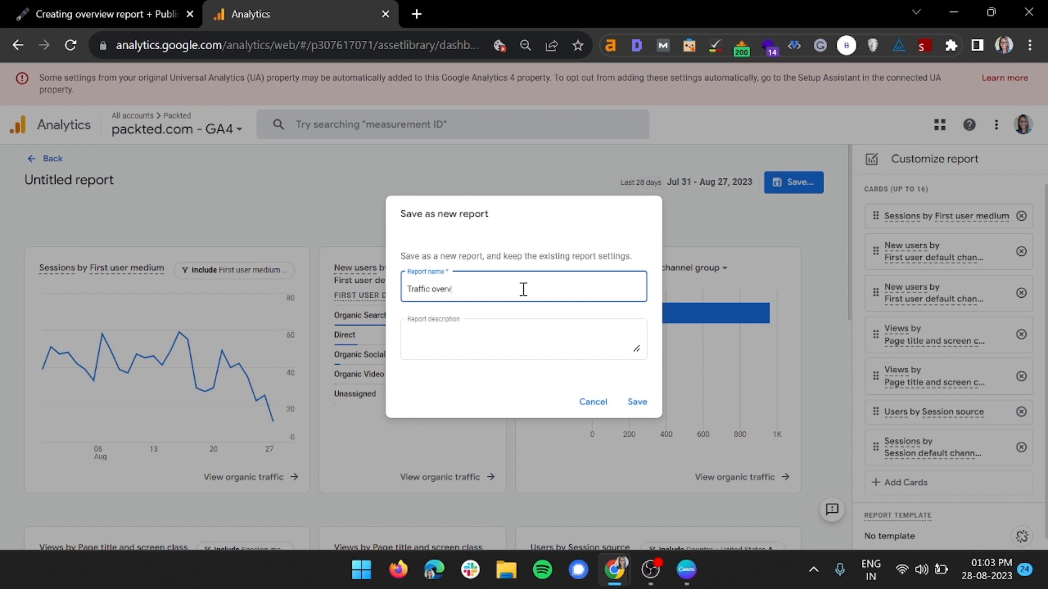
left_click(637, 402)
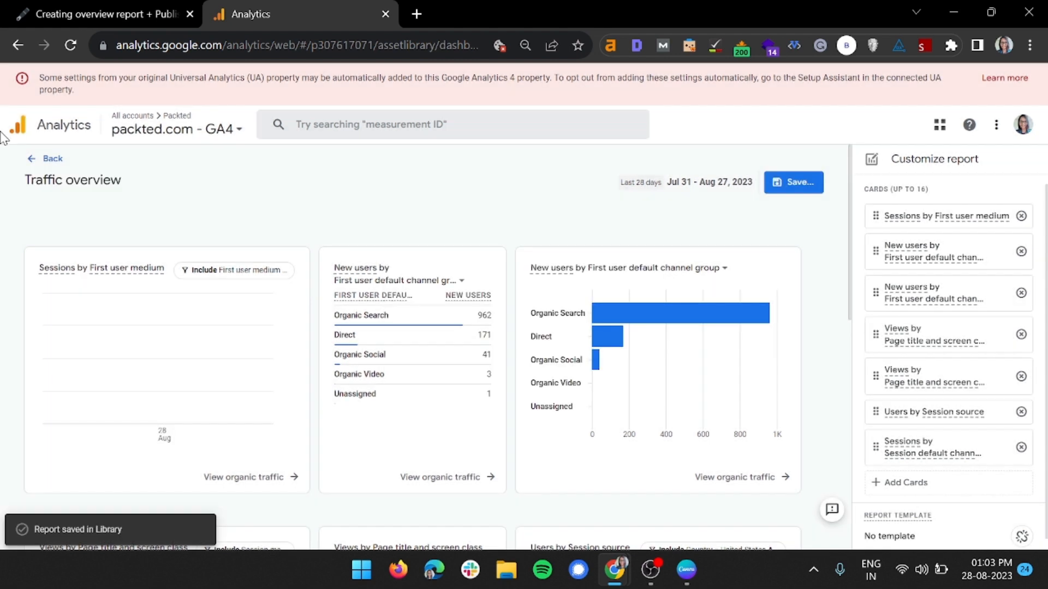
left_click(34, 159)
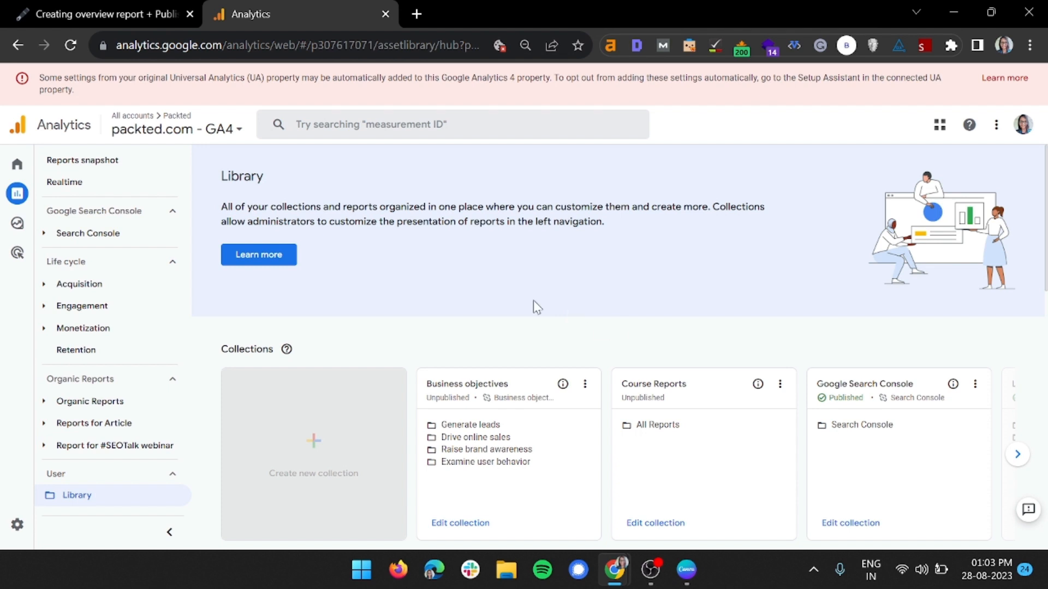
Edit the Course Reports collection and add Demographics overview Report as the overview report of the All Reports topic
left_click(664, 526)
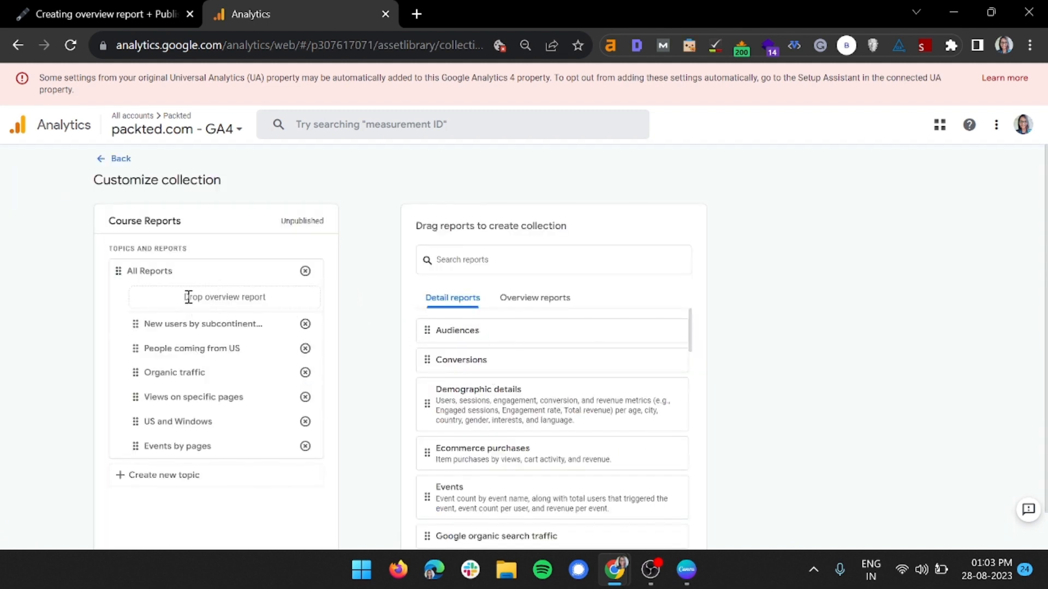
left_click_drag(189, 297, 277, 310)
left_click(277, 310)
left_click(525, 307)
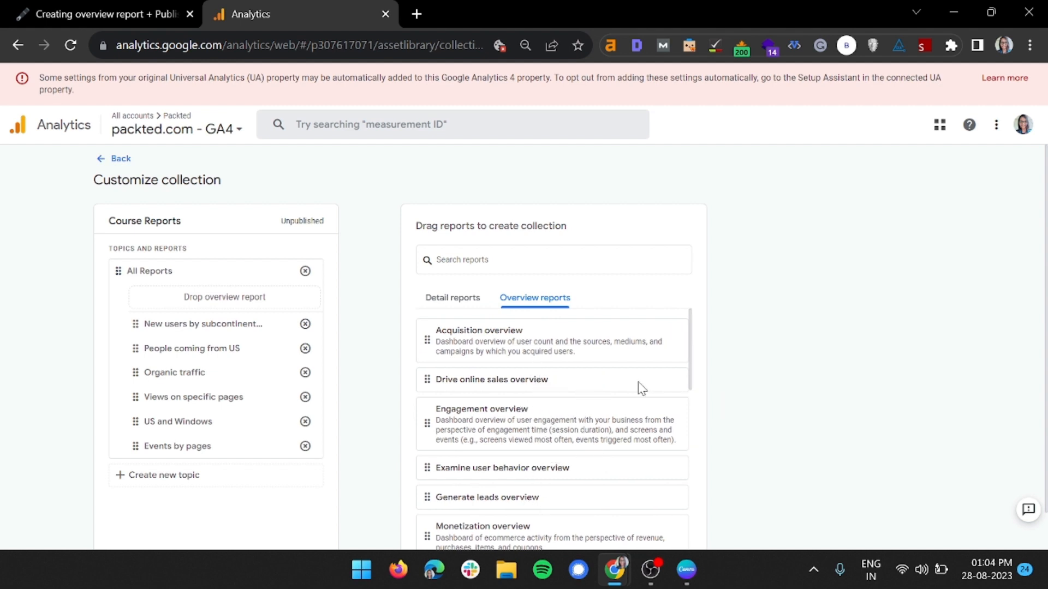
scroll(567, 418, "down", 5)
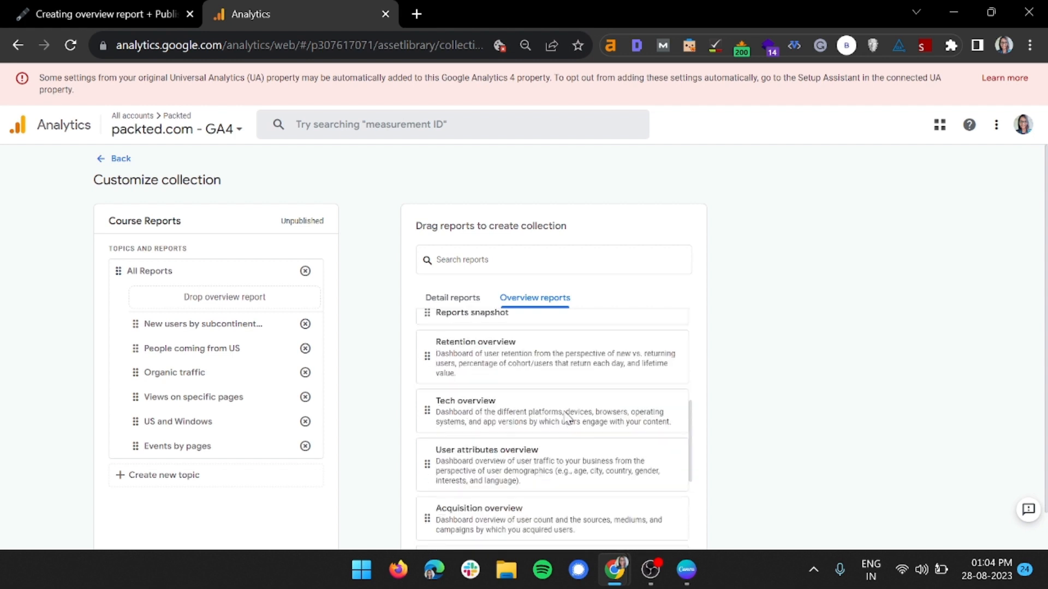
scroll(577, 432, "down", 5)
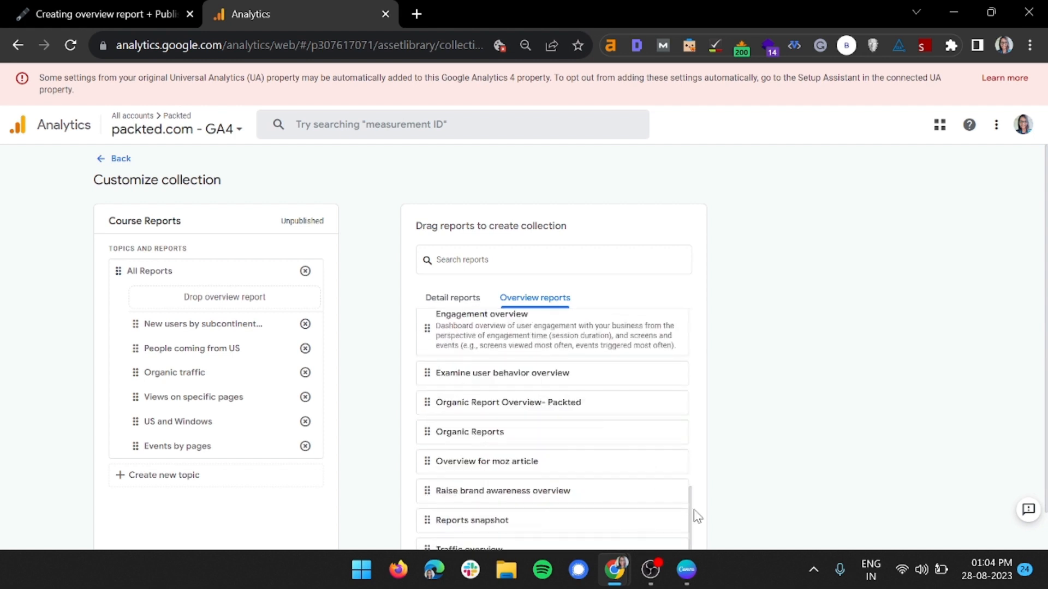
scroll(689, 512, "up", 3)
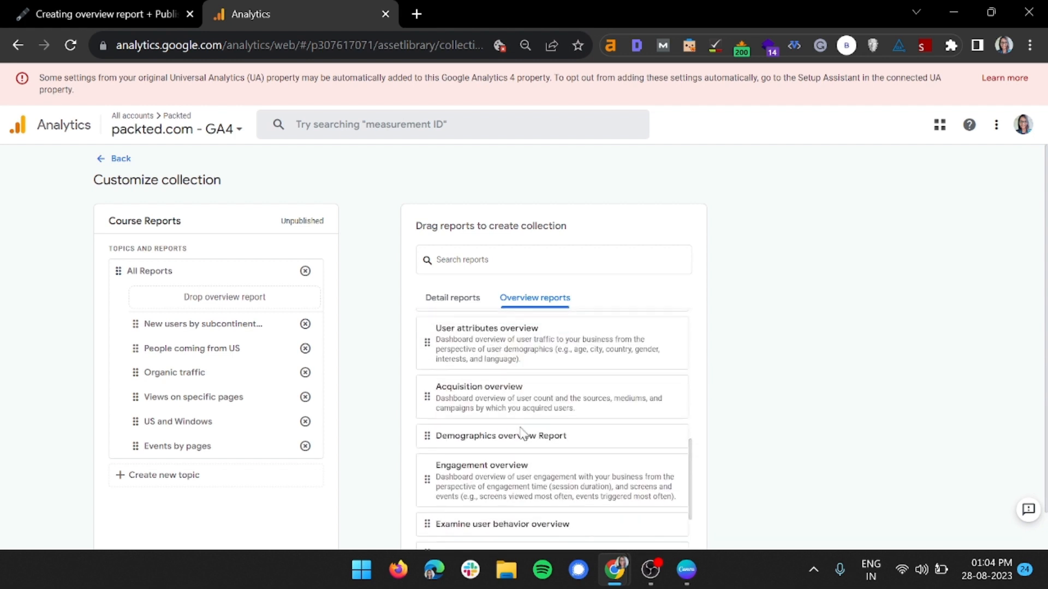
left_click_drag(418, 433, 148, 317)
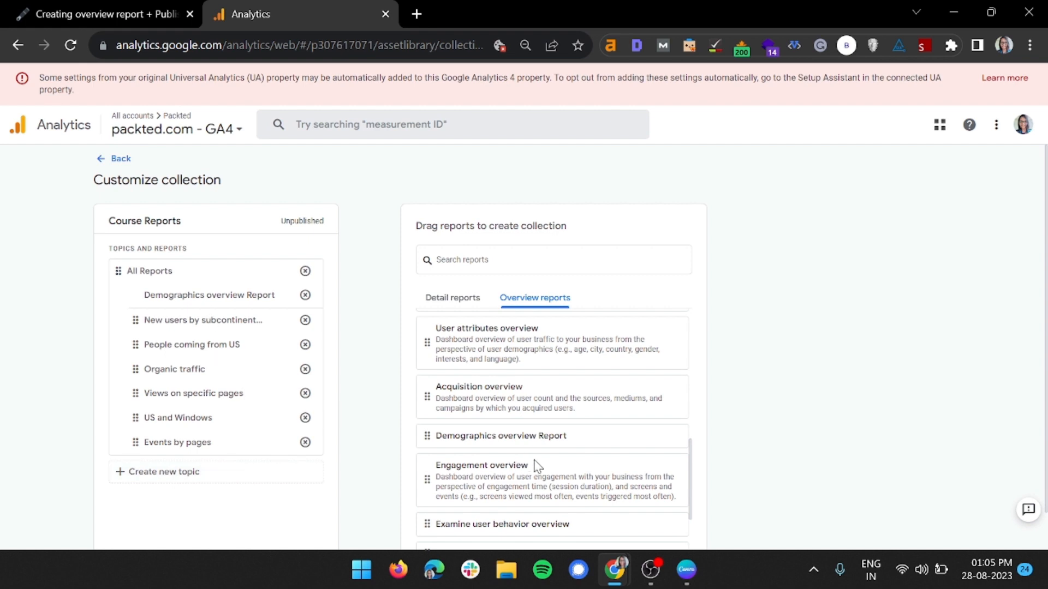
Try to add Traffic overview as a second overview report in the All Reports topic
scroll(460, 443, "down", 2)
scroll(460, 443, "down", 3)
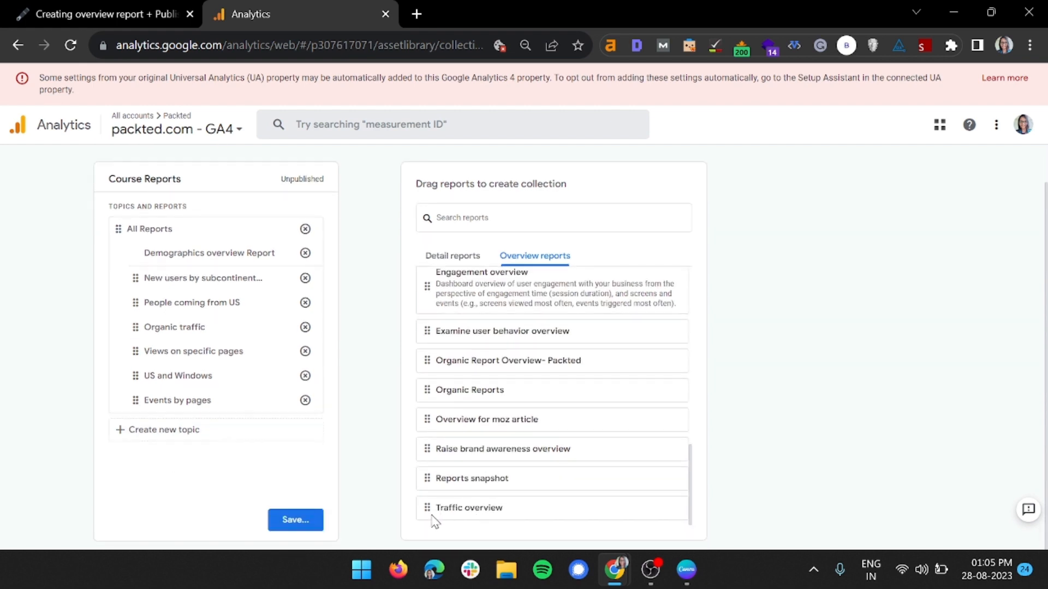
left_click_drag(431, 510, 139, 258)
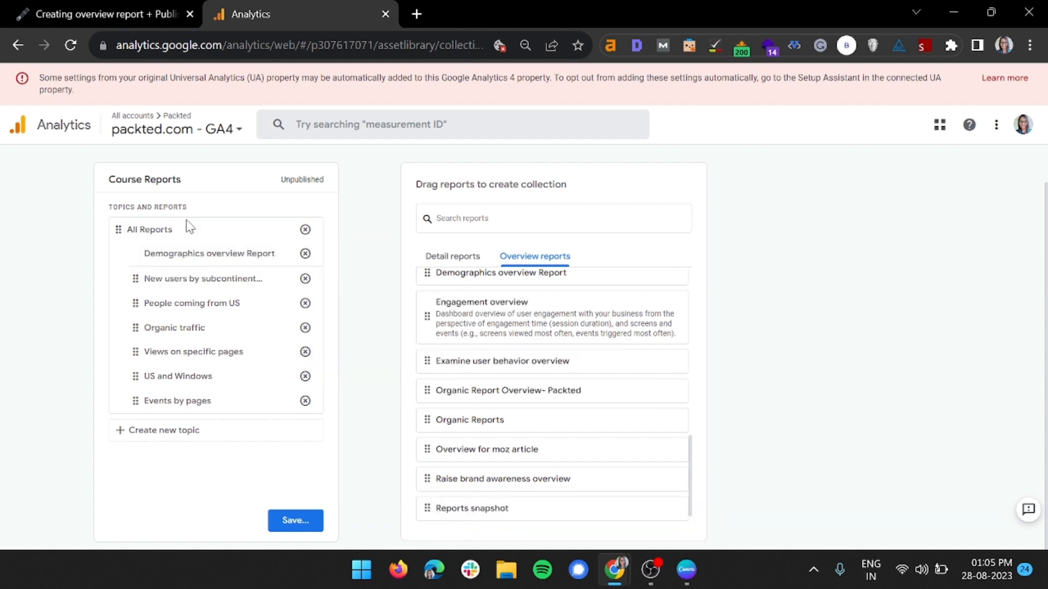
Remove Views on specific pages and Events by pages from All Reports, and create a new topic named Views and Events
left_click(214, 436)
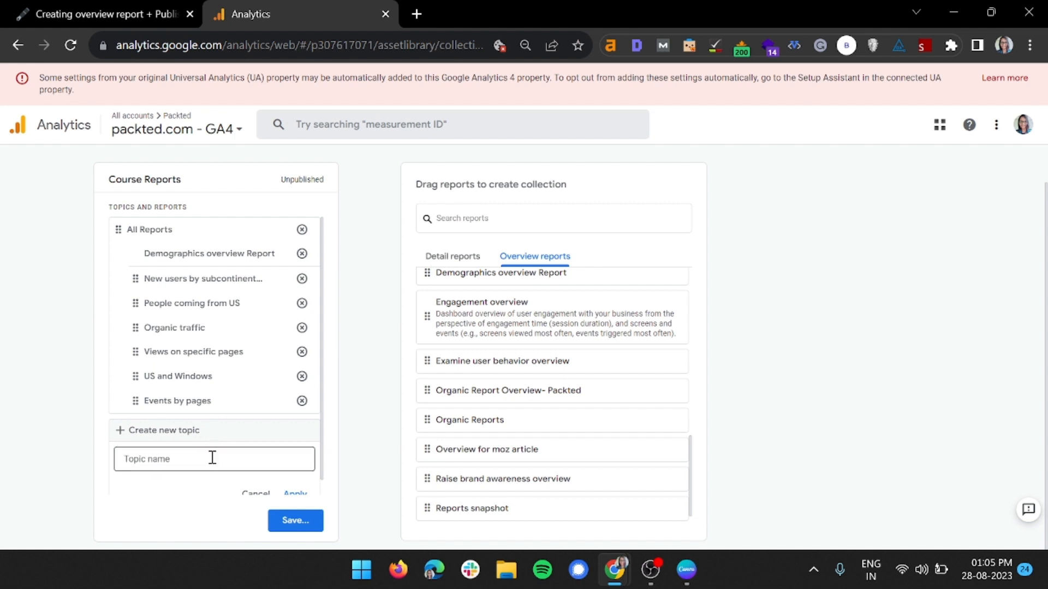
left_click(301, 352)
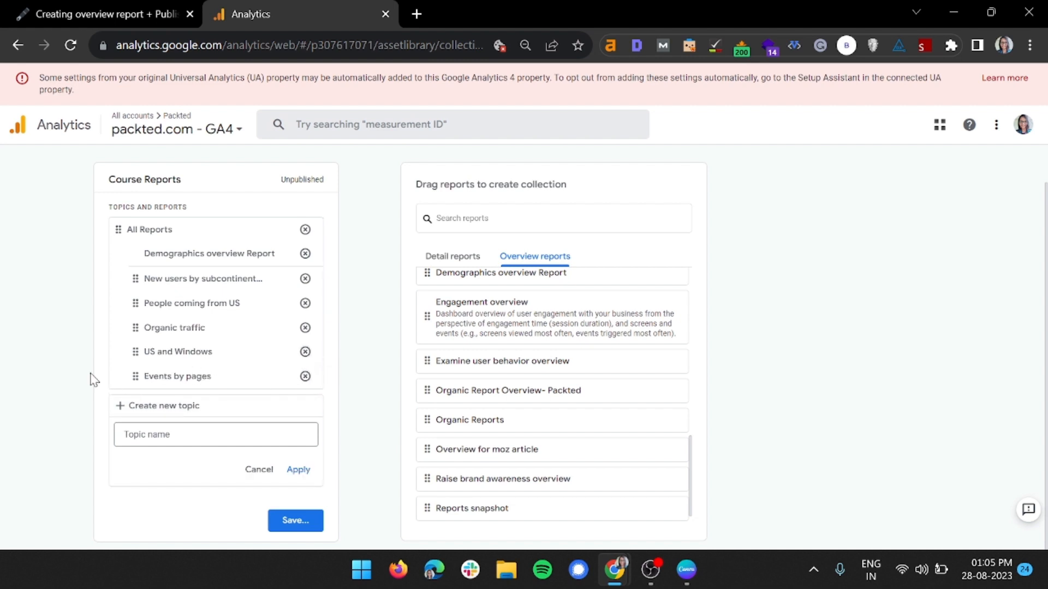
left_click(303, 376)
left_click(215, 410)
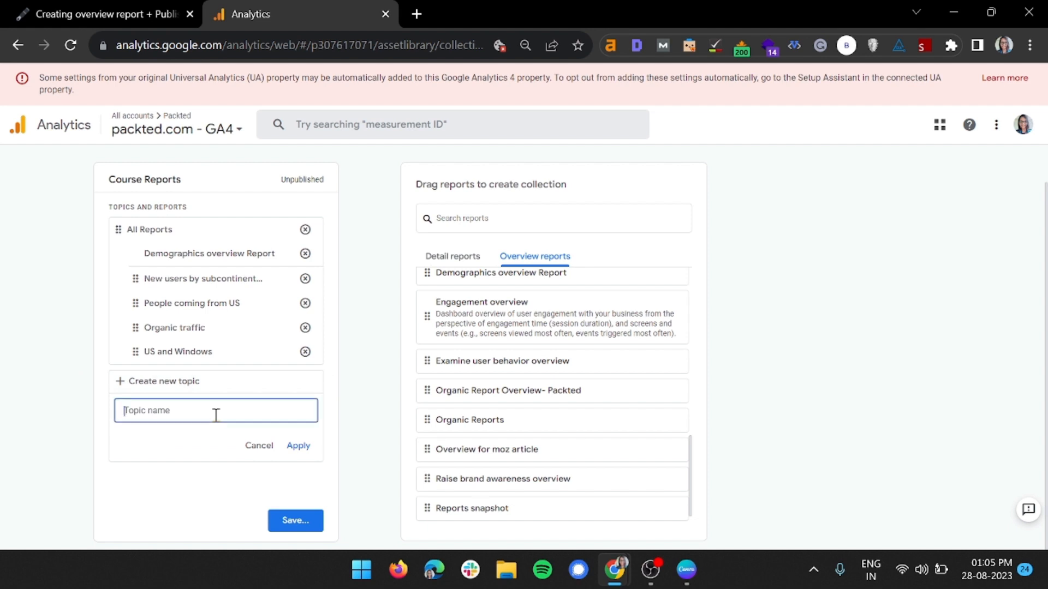
type("Views and Events")
left_click(298, 445)
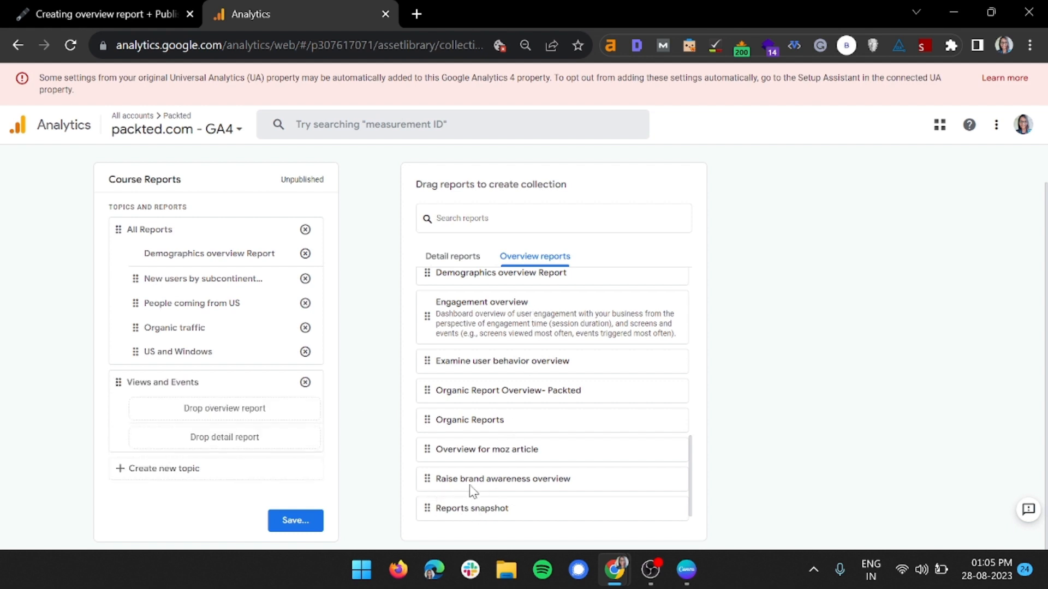
Add Traffic overview as the overview report and Views on specific pages as a detail report in the Views and Events topic
scroll(472, 491, "down", 1)
left_click_drag(440, 507, 177, 407)
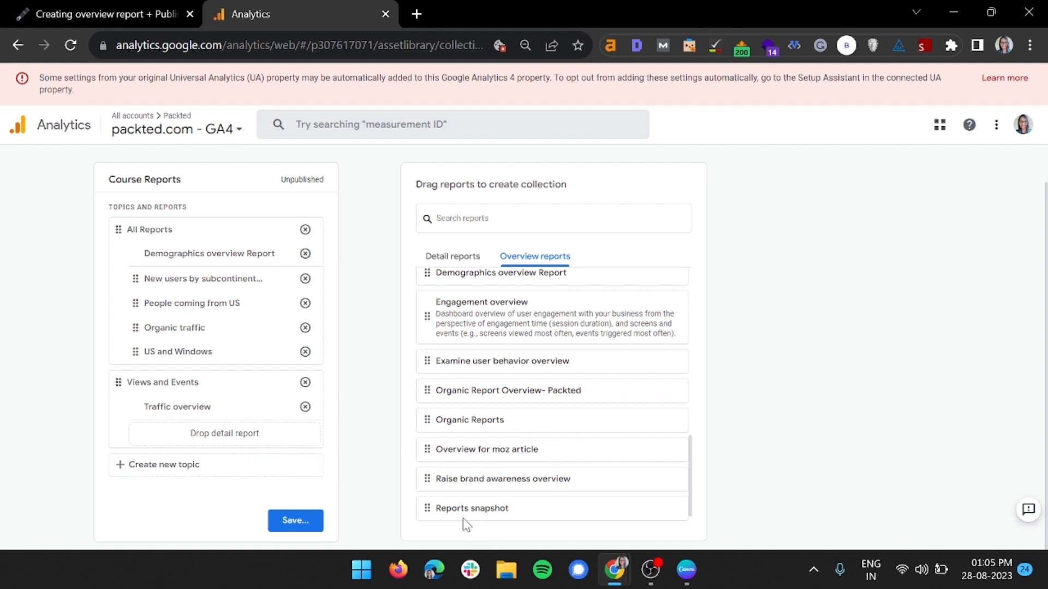
left_click(456, 261)
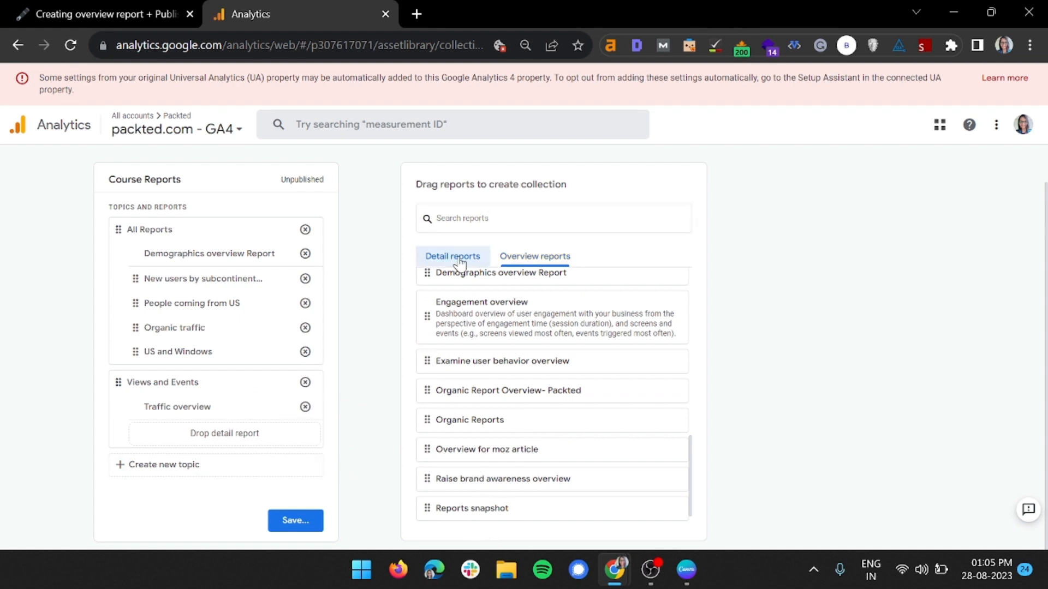
left_click(494, 219)
type("view")
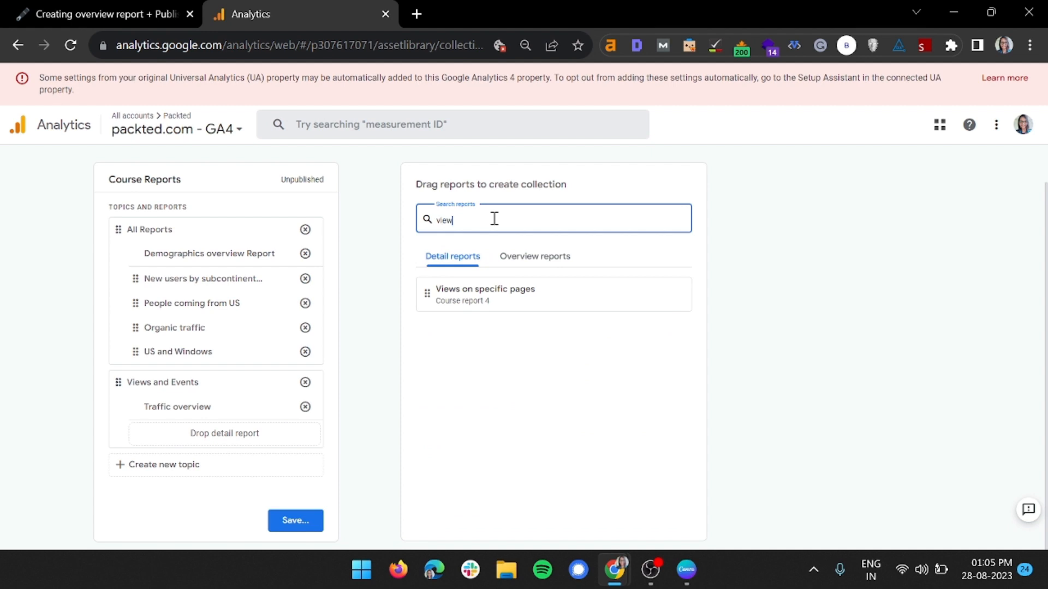
left_click_drag(427, 294, 178, 420)
Search the detail reports for events and add Events by pages to the Views and Events topic
double_click(533, 220)
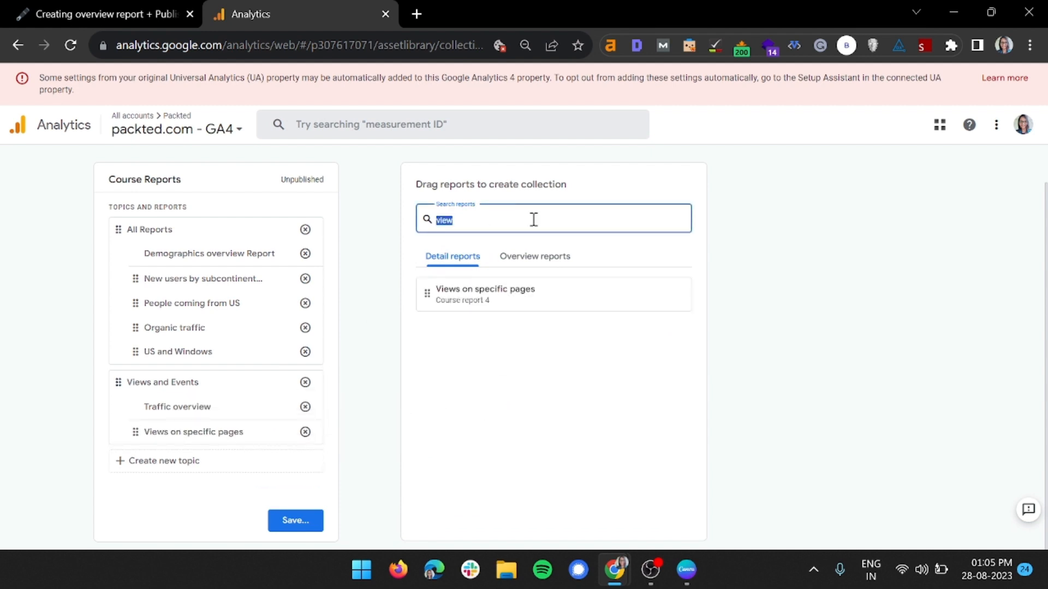
type("events")
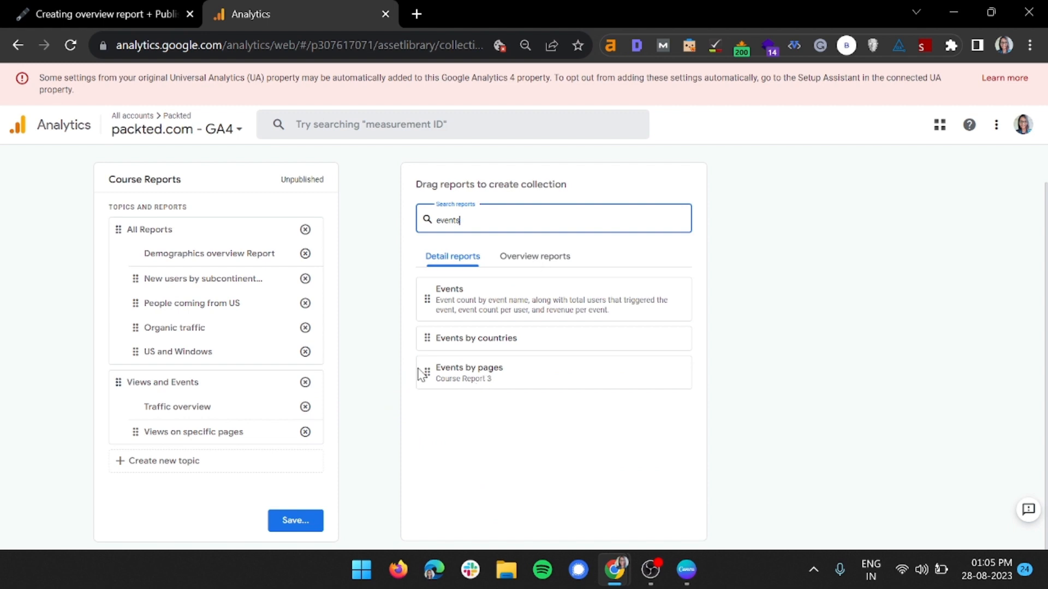
left_click_drag(419, 375, 150, 443)
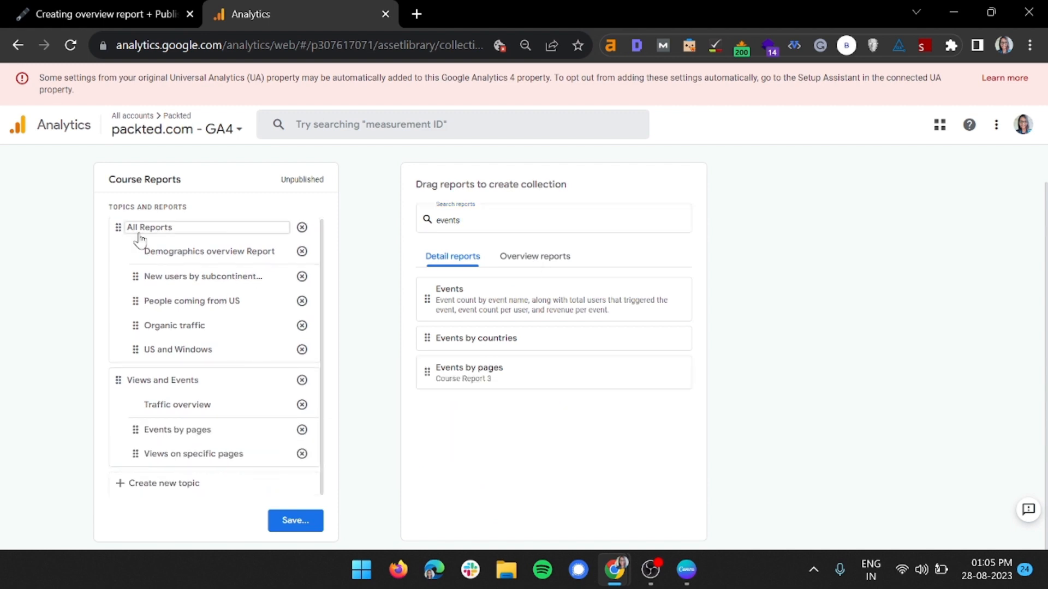
Save the changes to the current Course Reports collection and publish the collection from the Library
left_click(283, 527)
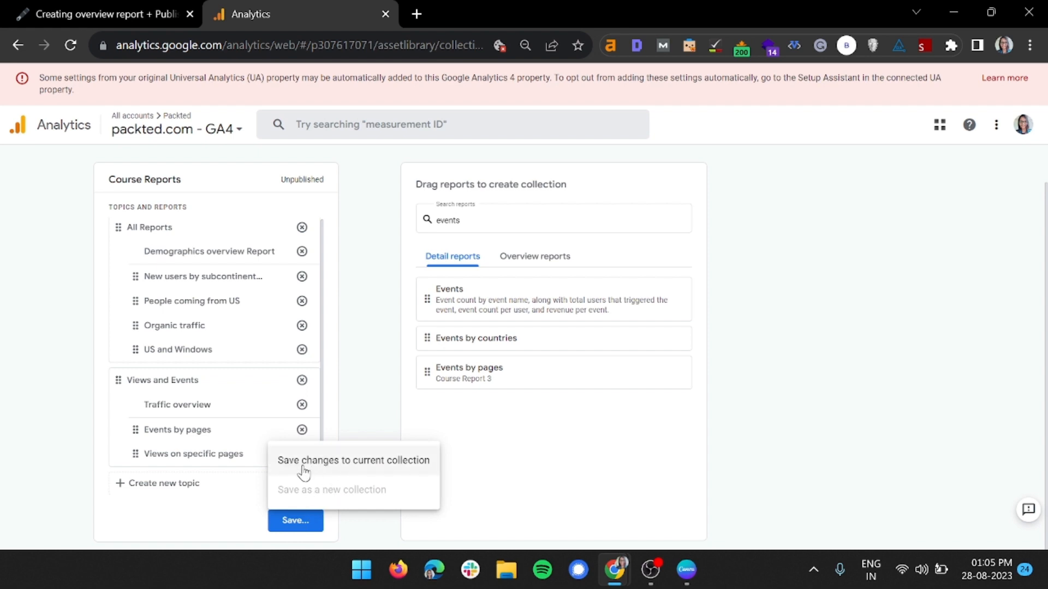
left_click(390, 473)
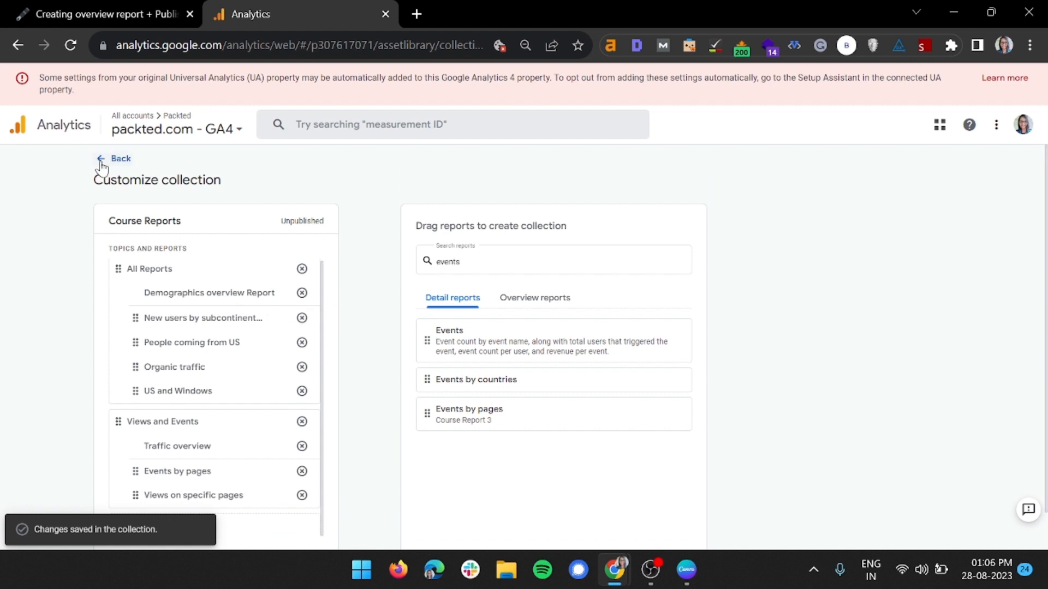
left_click(101, 160)
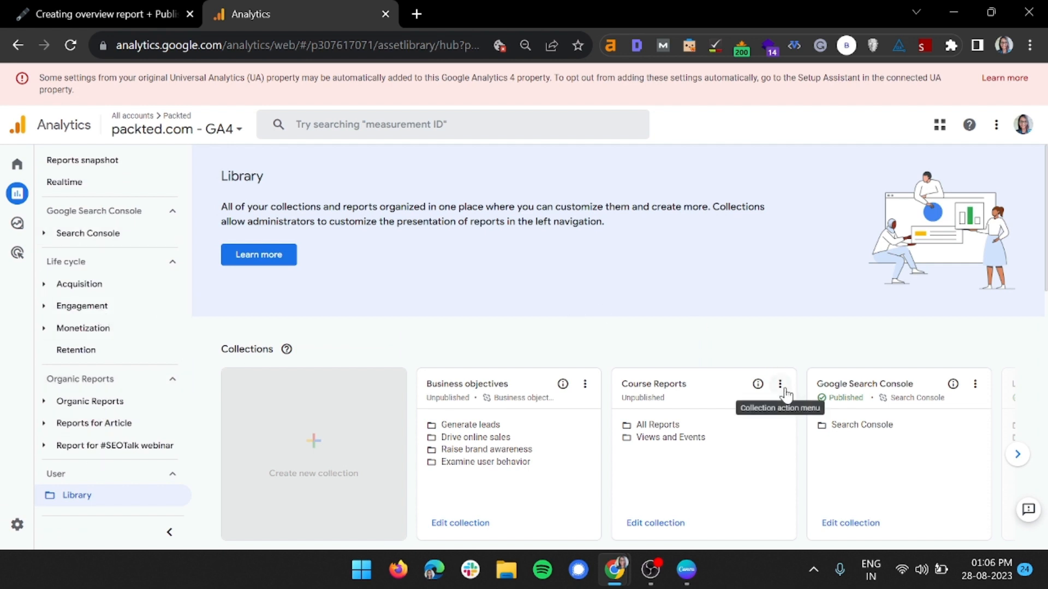
left_click(780, 387)
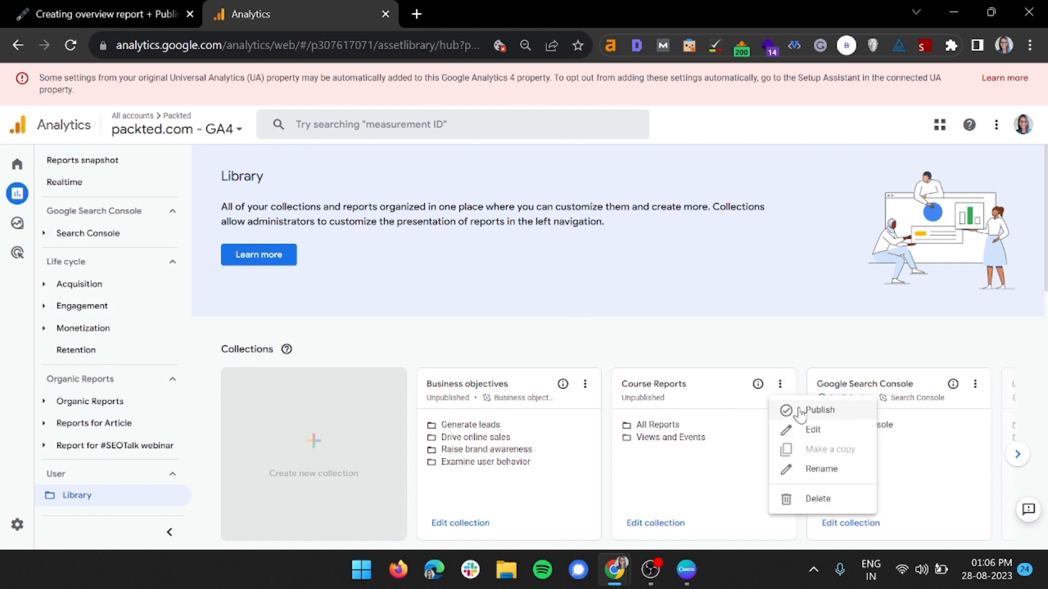
left_click(799, 410)
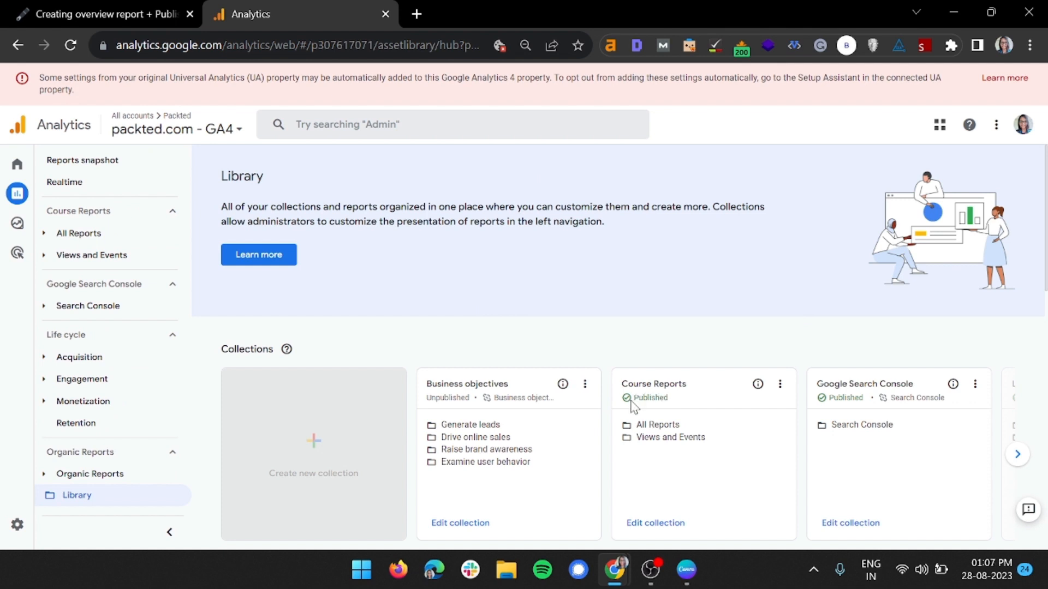
left_click_drag(634, 399, 680, 409)
left_click(658, 410)
left_click(60, 213)
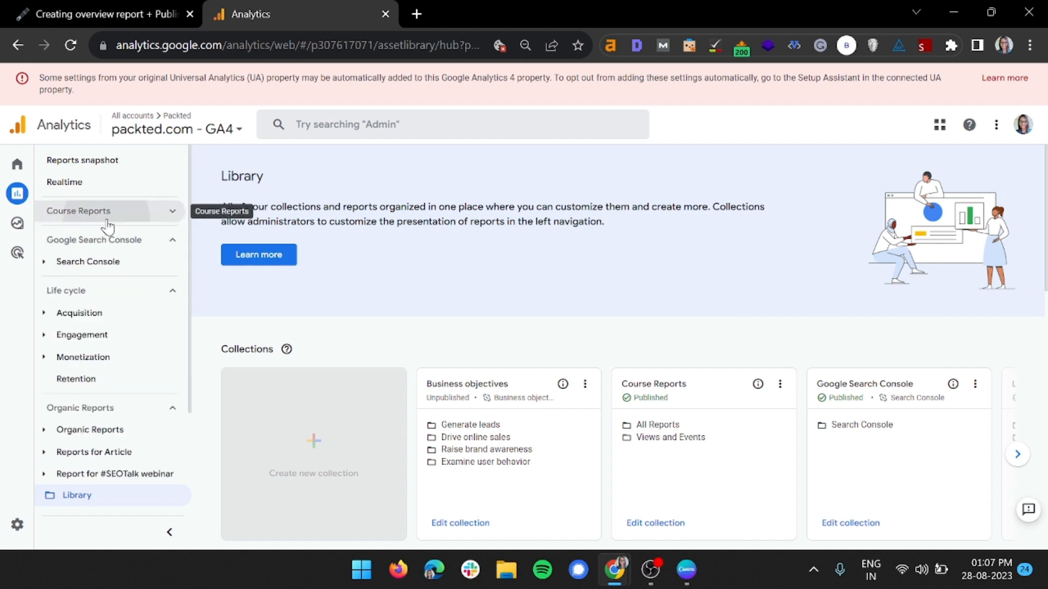
left_click(88, 214)
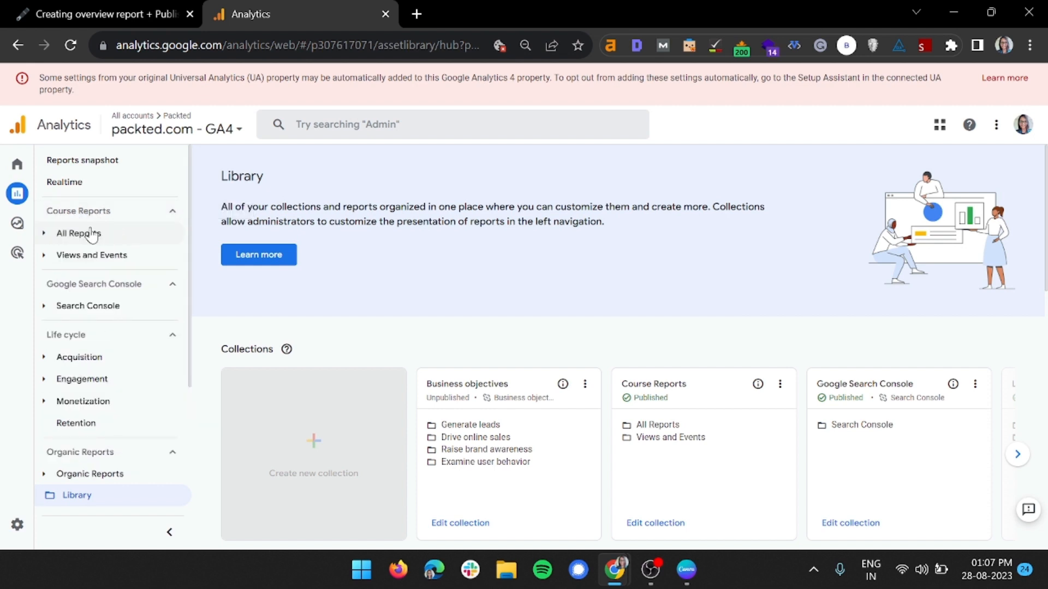
Collapse the navigation groups other than Course Reports and expand its All Reports and Views and Events topics
left_click(155, 293)
left_click(166, 349)
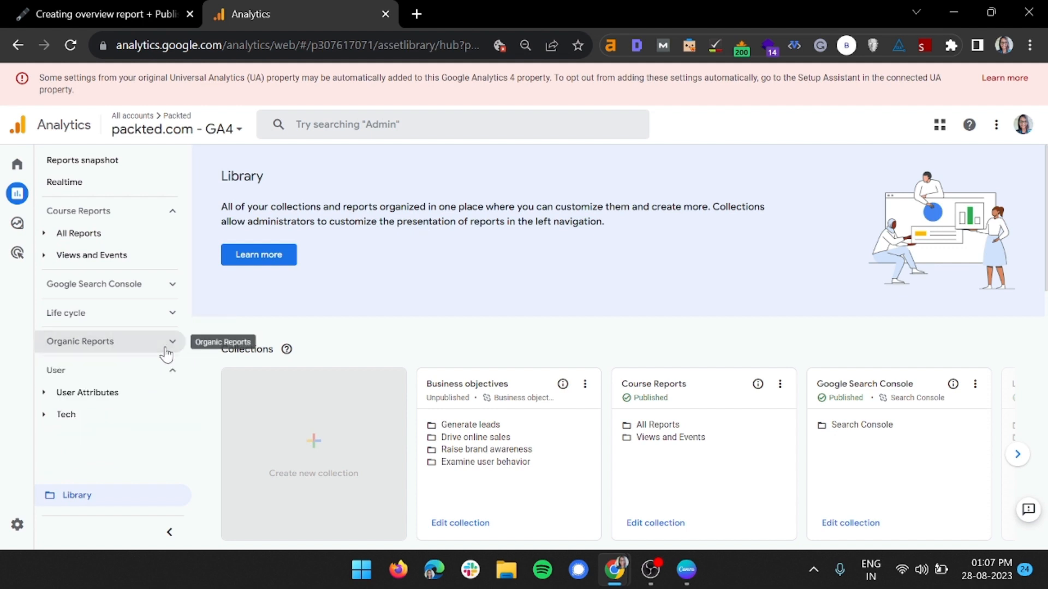
left_click(166, 368)
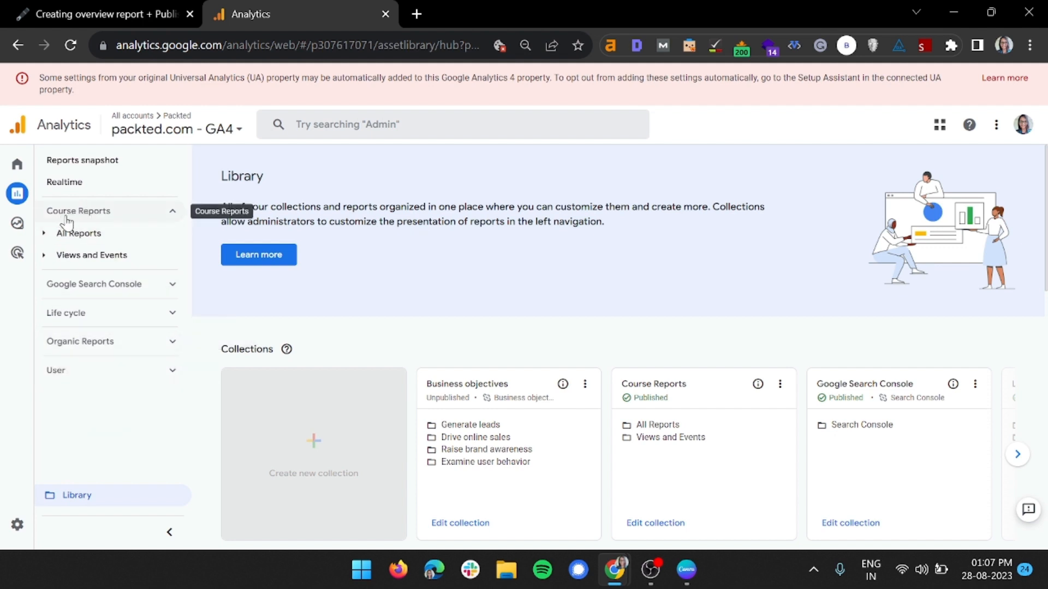
left_click(54, 240)
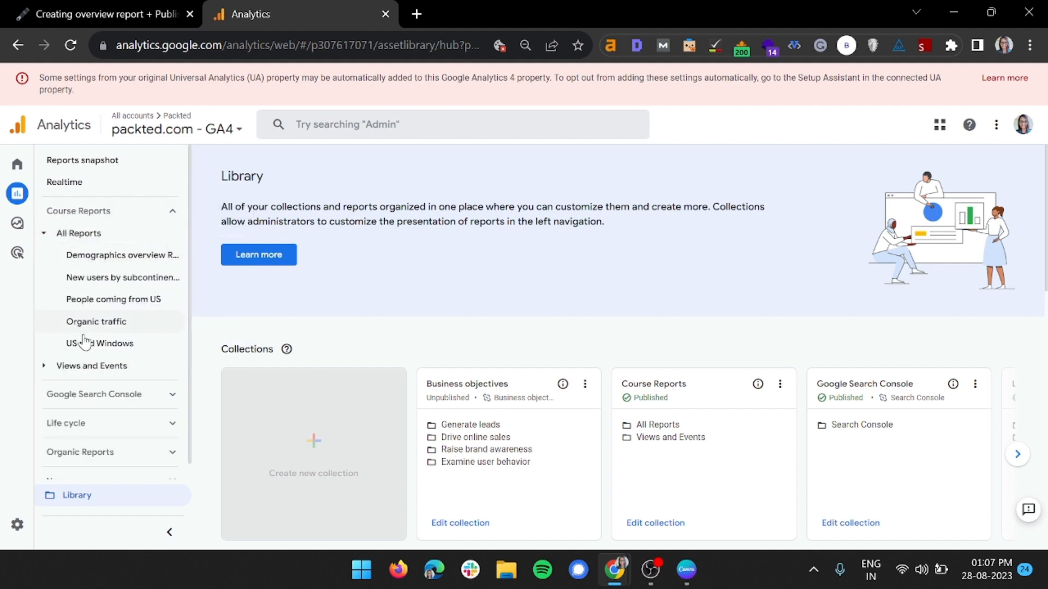
left_click(80, 369)
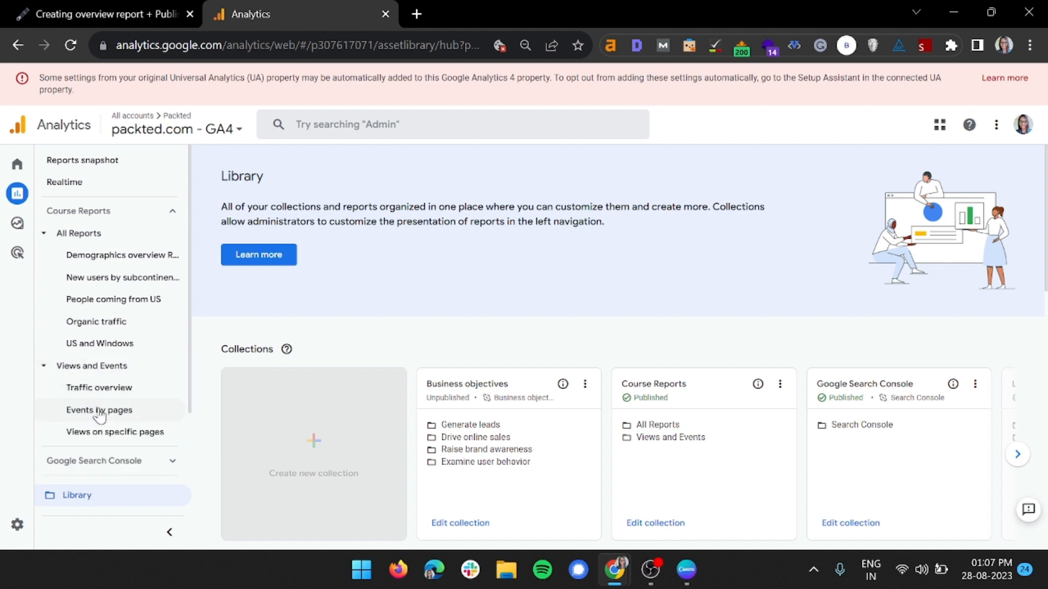
View Demographics overview Report and the New users by subcontinent report, and collapse the Course Reports topics
left_click(124, 257)
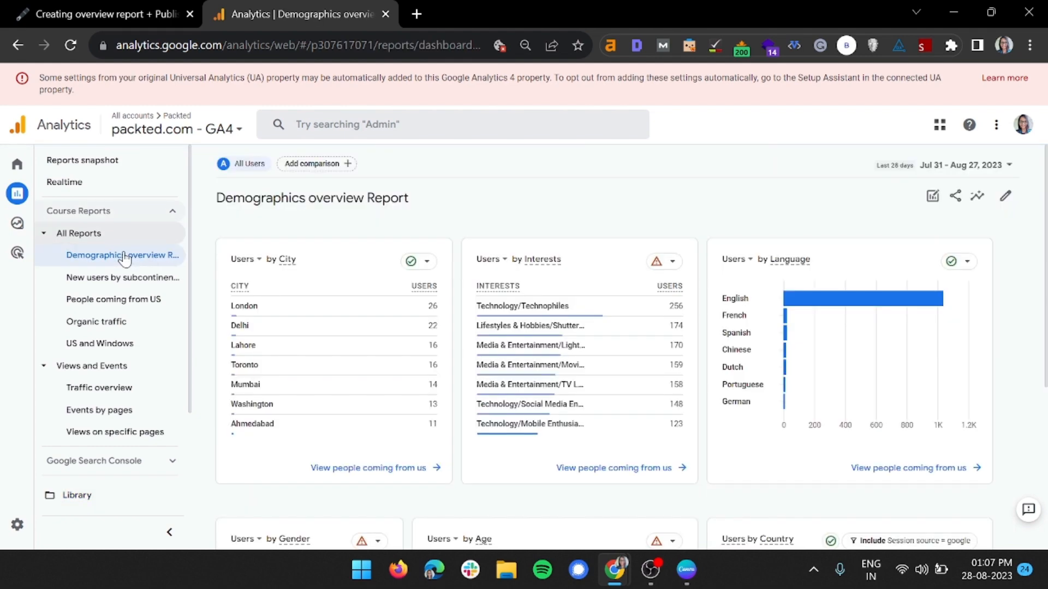
scroll(543, 342, "down", 5)
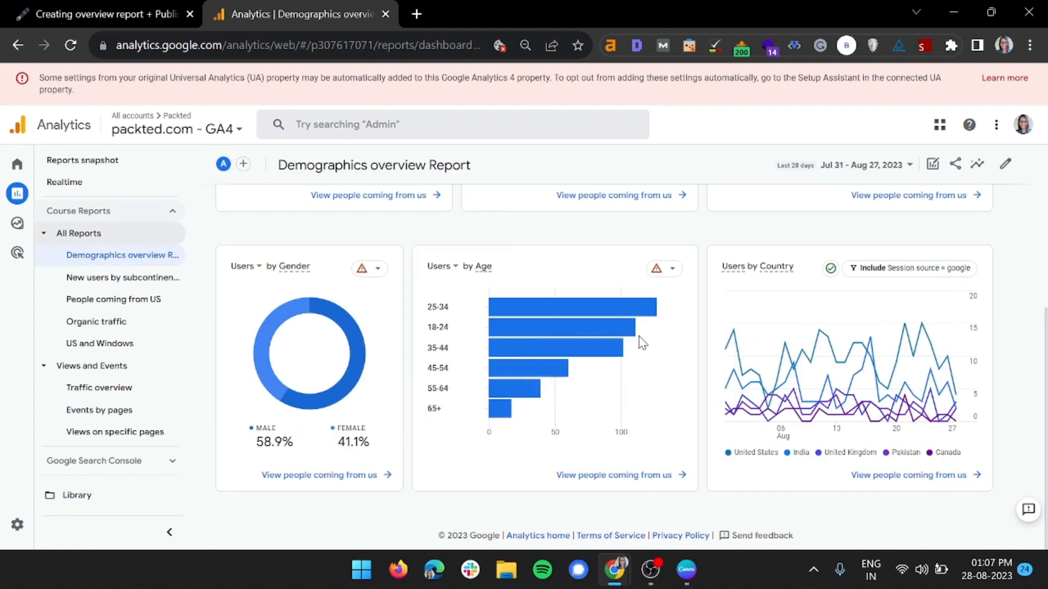
scroll(614, 343, "up", 5)
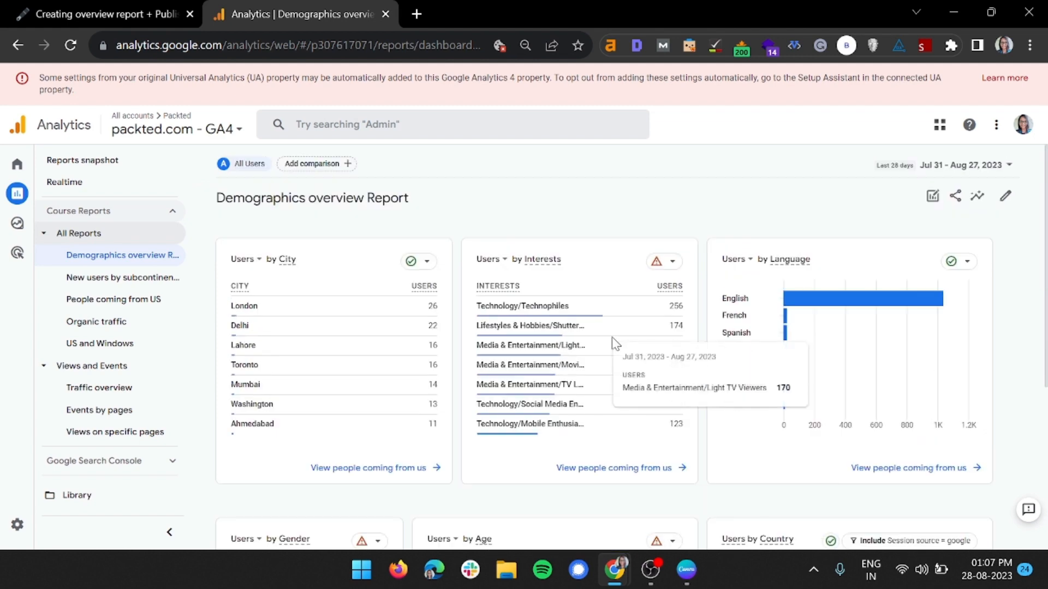
left_click(131, 282)
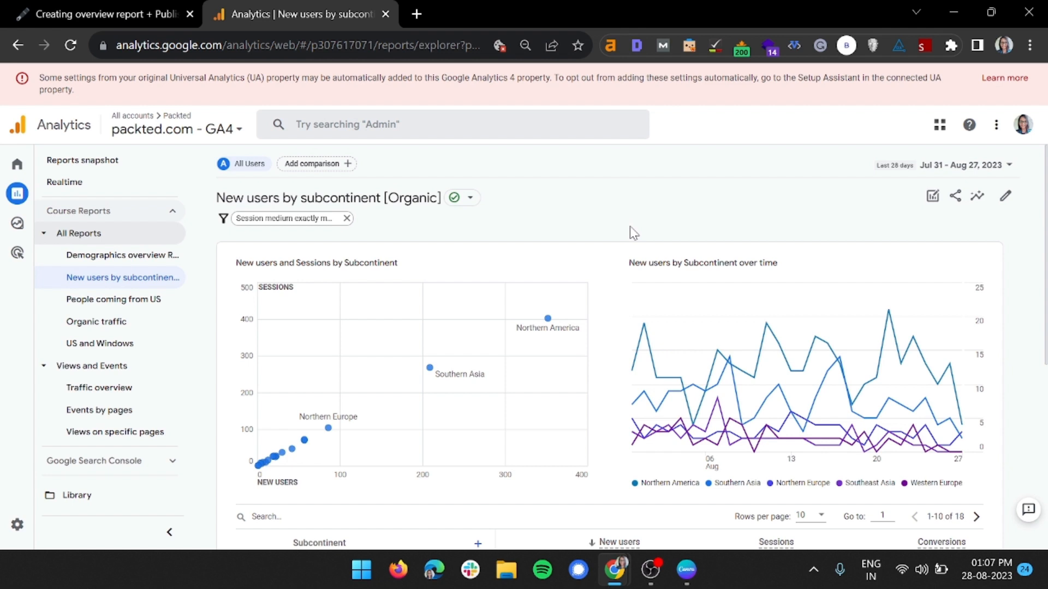
left_click(65, 233)
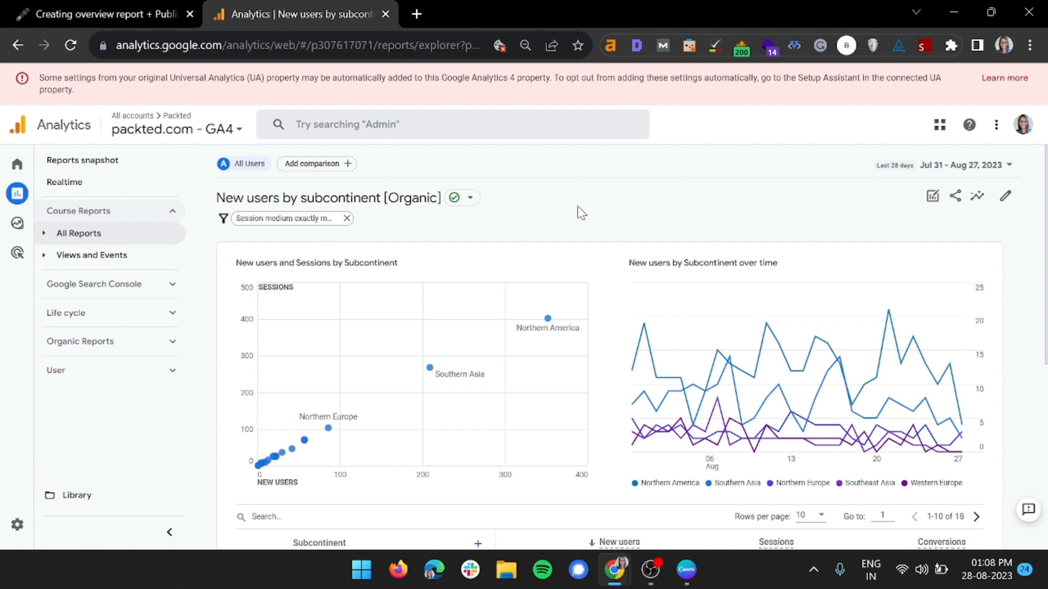